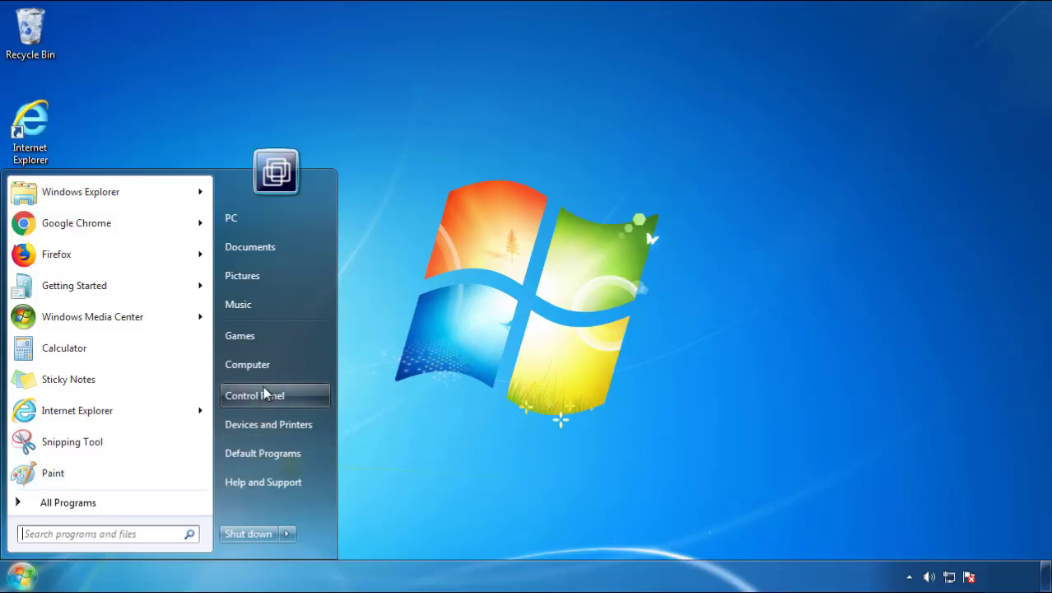
Step: Uninstall SearchMine 2.00 from Programs and Features, sorted newest-installed first
{"action": "left_click", "coordinate": [263, 394]}
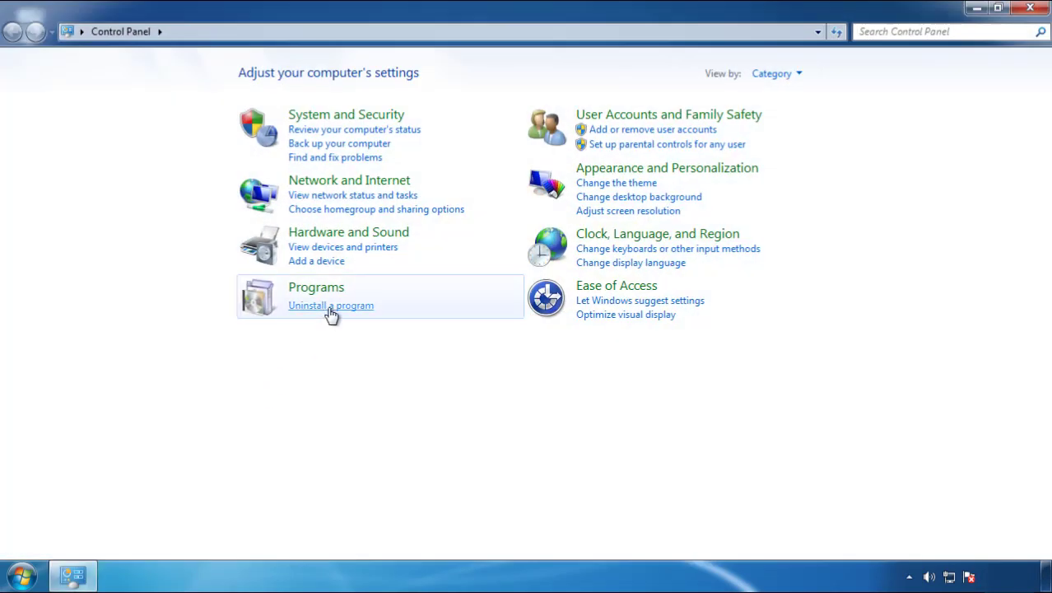
{"action": "left_click", "coordinate": [328, 308]}
{"action": "left_click", "coordinate": [620, 158]}
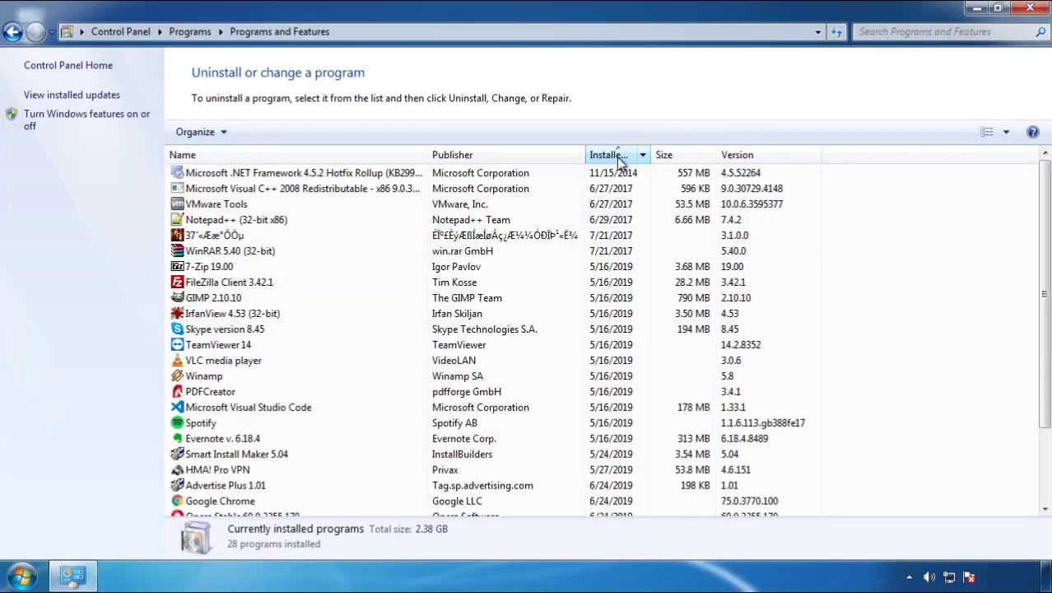
{"action": "left_click", "coordinate": [619, 158]}
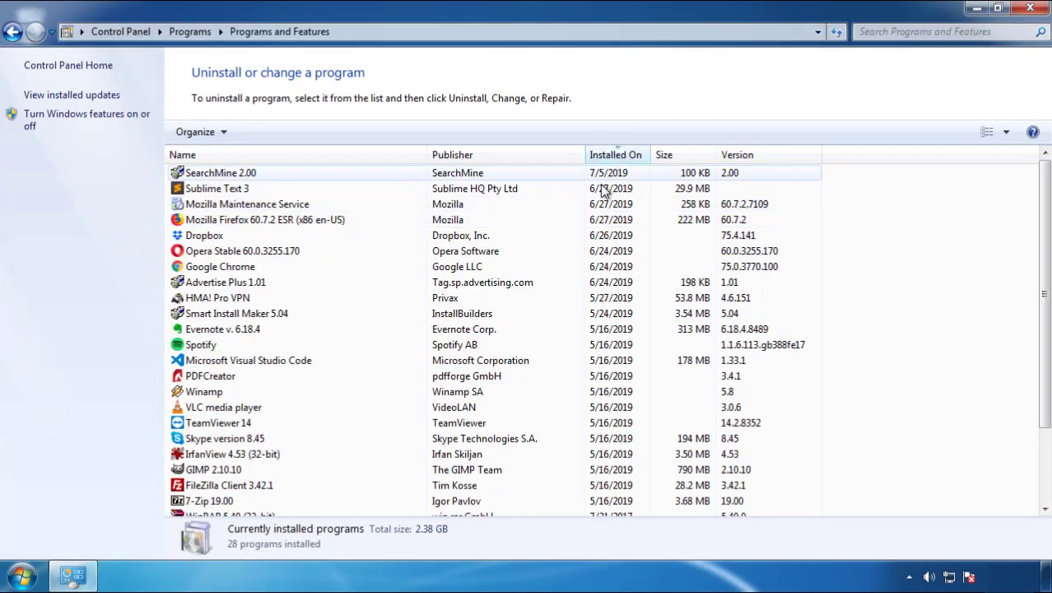
{"action": "left_click", "coordinate": [220, 174]}
{"action": "left_click", "coordinate": [261, 131]}
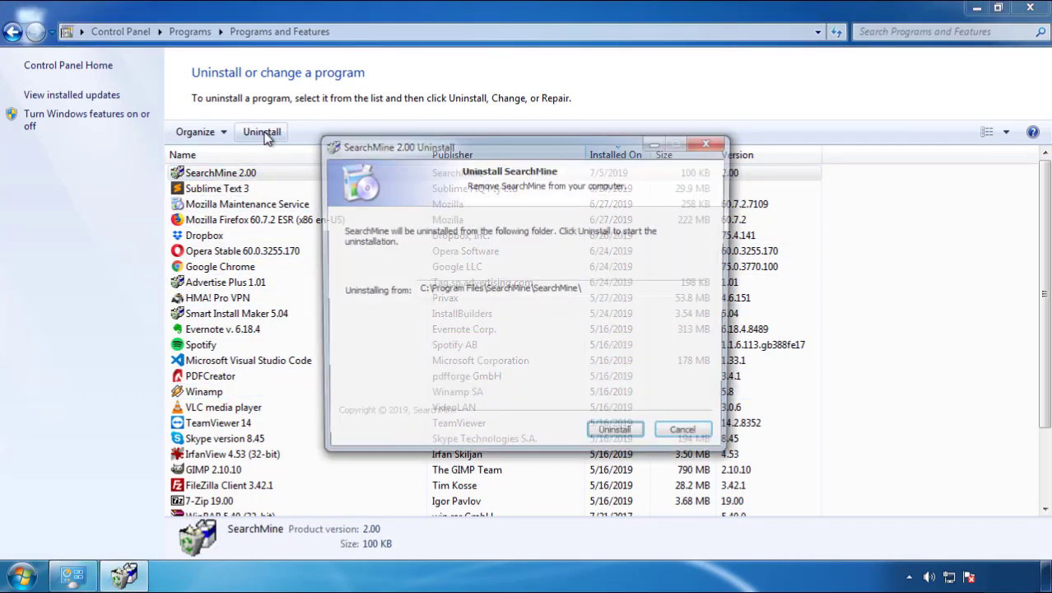
{"action": "left_click", "coordinate": [611, 436]}
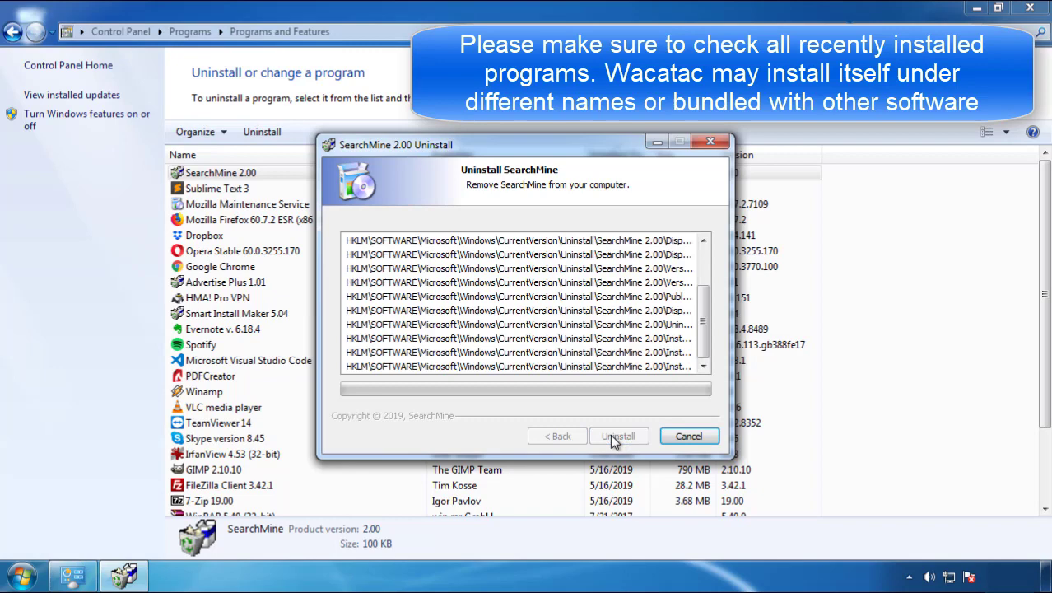
{"action": "left_click", "coordinate": [610, 434]}
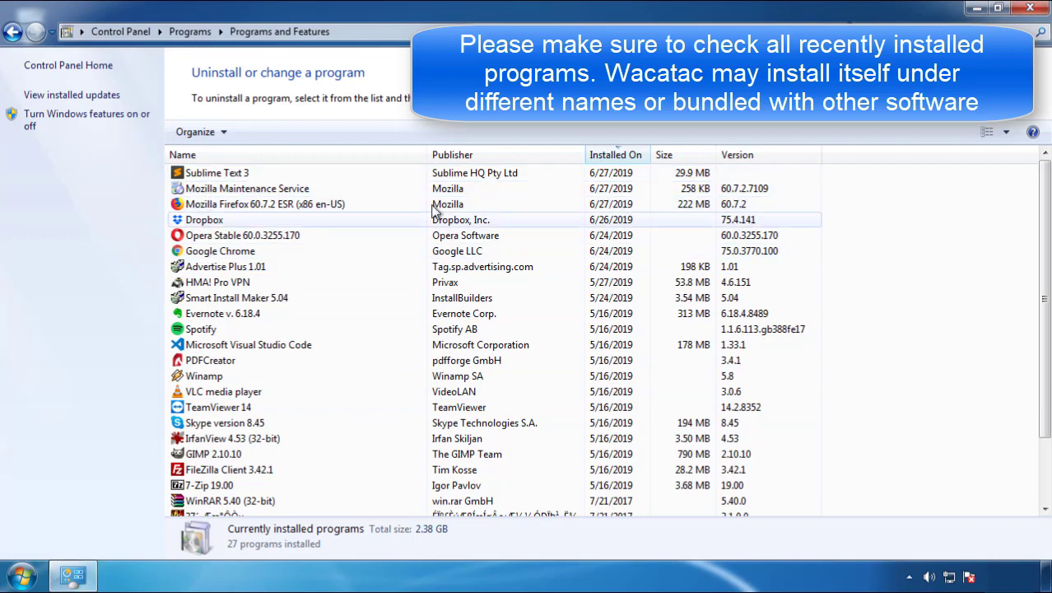
Step: Close the installed programs window and restart Windows to reach the boot options
{"action": "left_click", "coordinate": [1032, 10]}
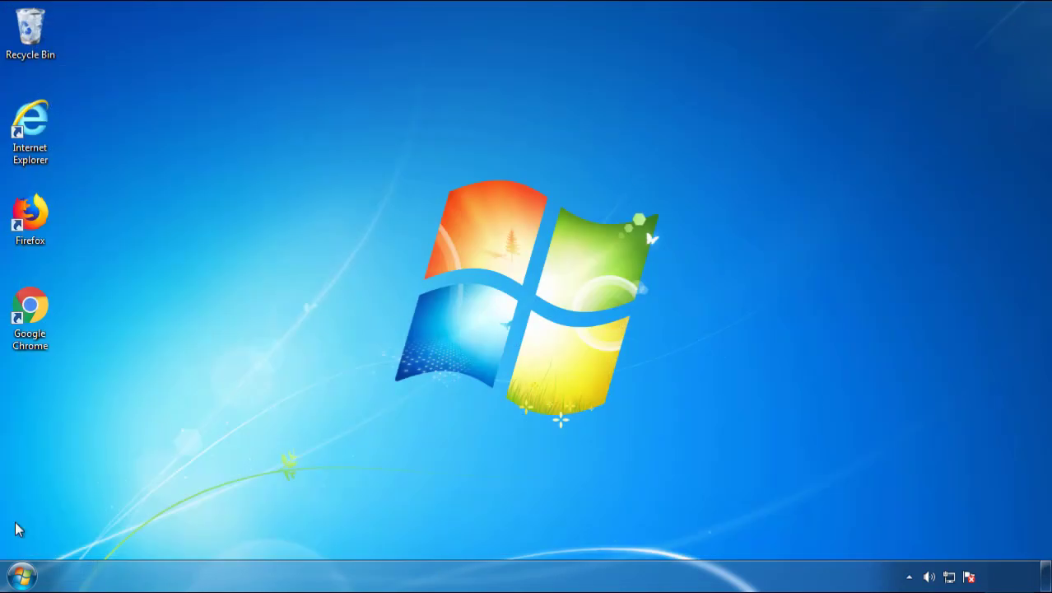
{"action": "left_click", "coordinate": [21, 576]}
{"action": "left_click", "coordinate": [285, 533]}
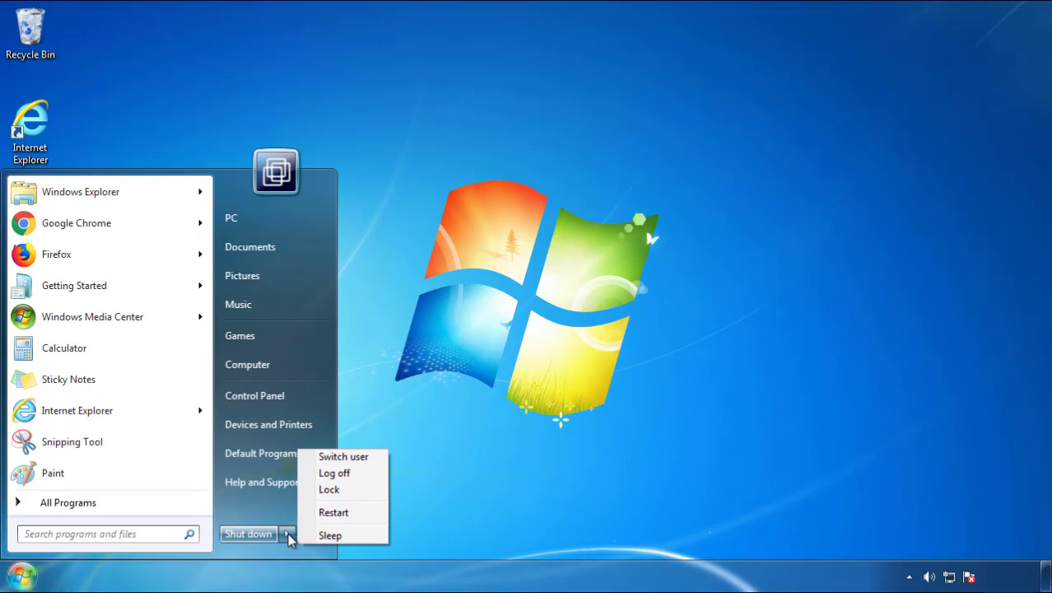
{"action": "left_click", "coordinate": [546, 461]}
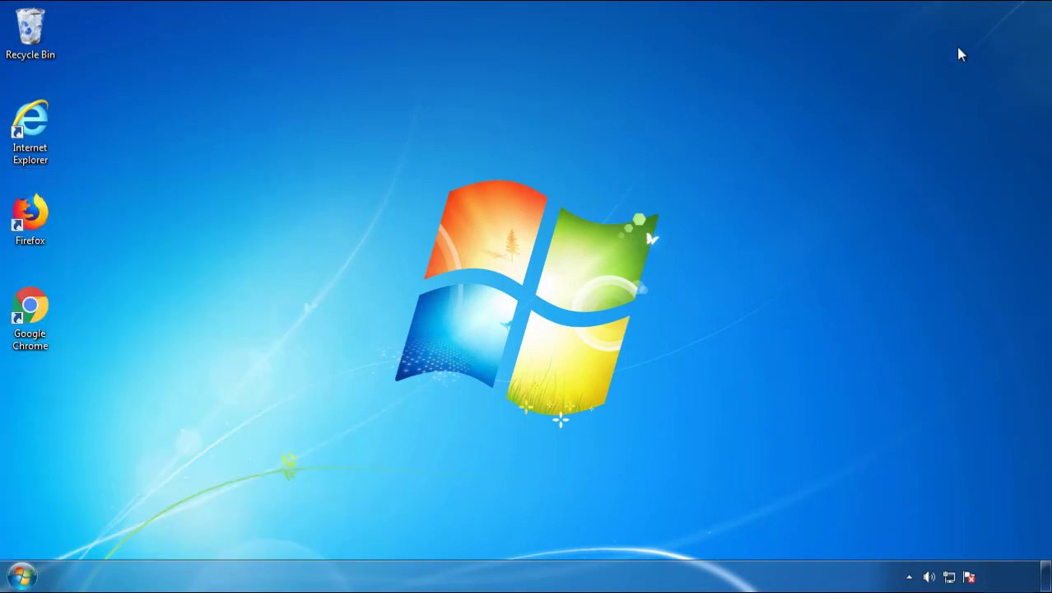
{"action": "left_click", "coordinate": [341, 520]}
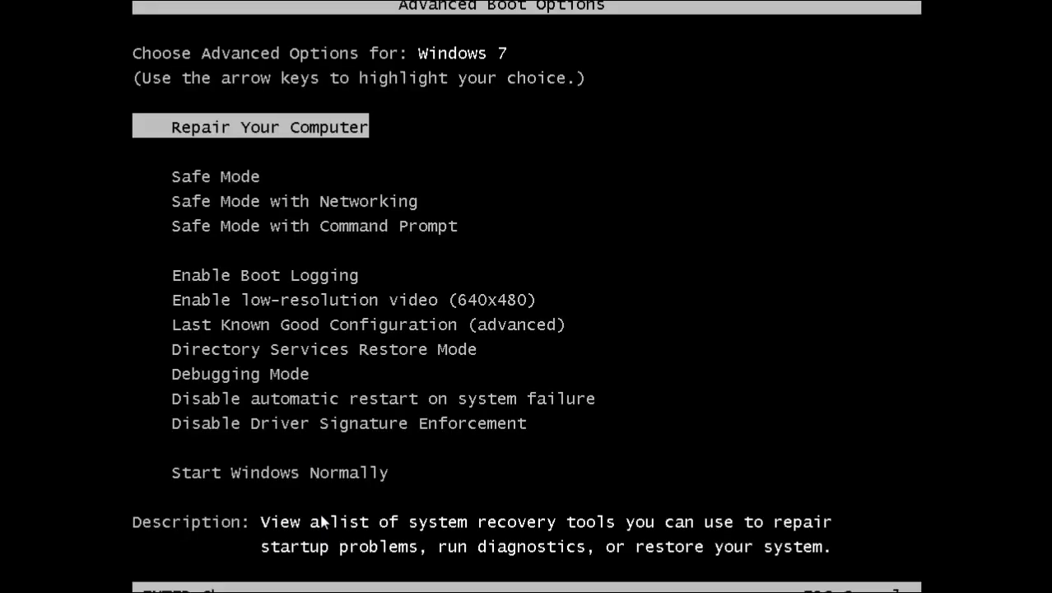
Step: Boot into Safe Mode, launch Firefox and decline making it the default browser
{"action": "key", "text": "Down"}
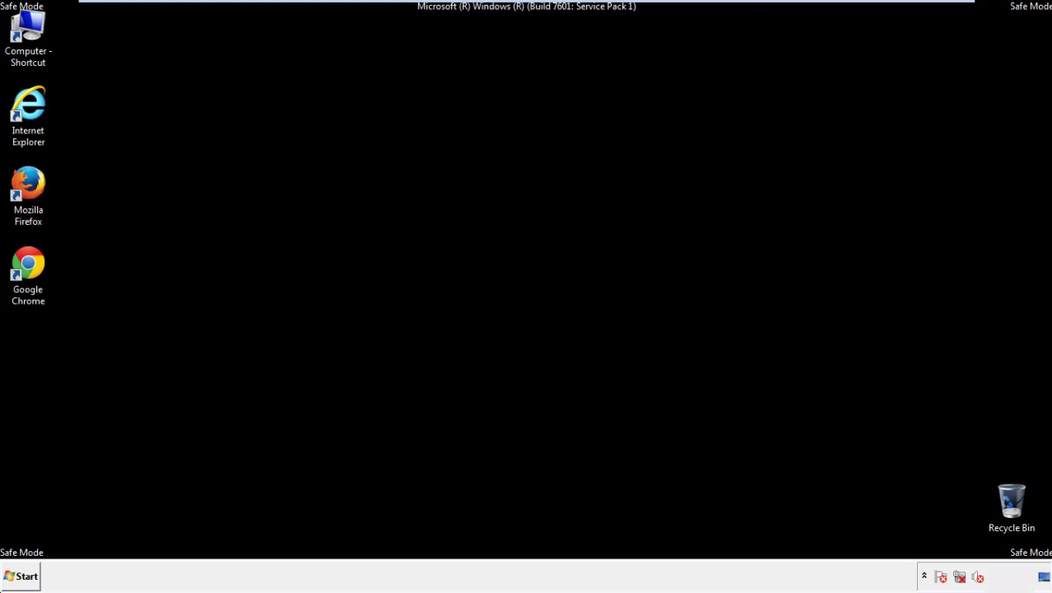
{"action": "double_click", "coordinate": [36, 193]}
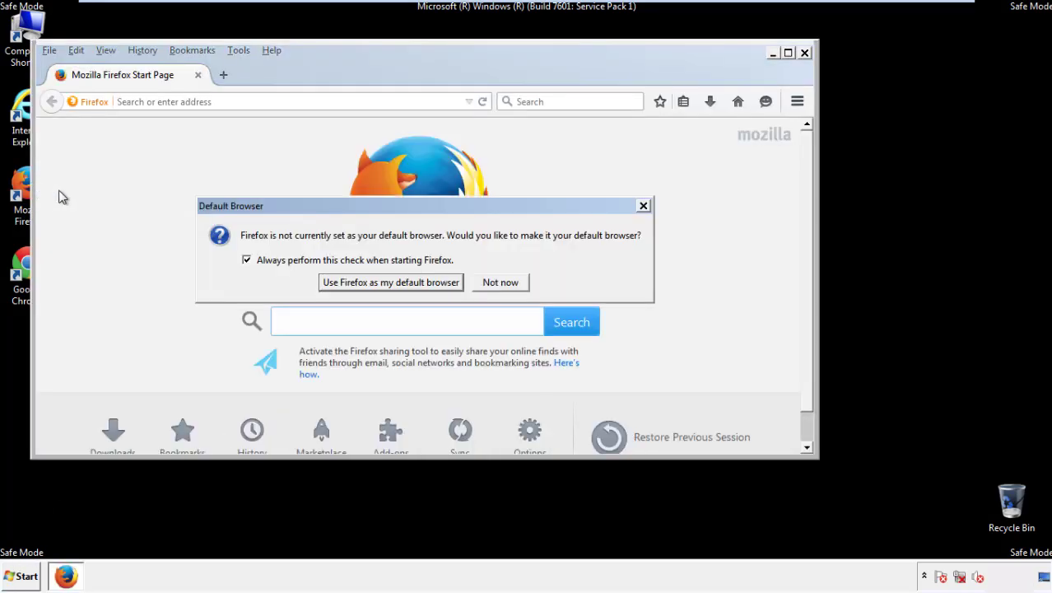
{"action": "left_click", "coordinate": [501, 283]}
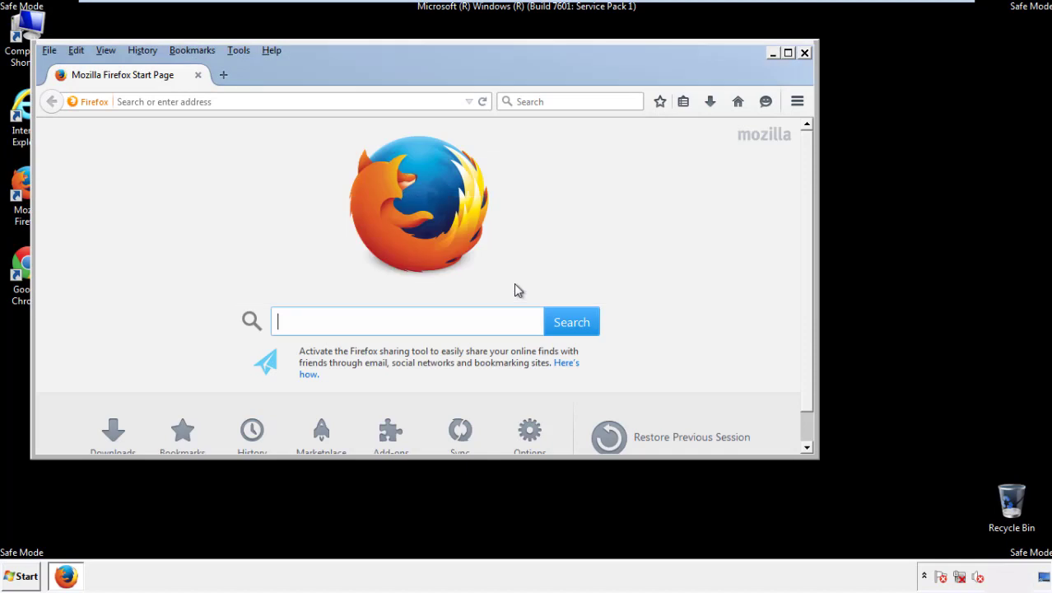
Step: Toggle Firefox's Menu Bar off and back on so it stays visible
{"action": "right_click", "coordinate": [321, 72]}
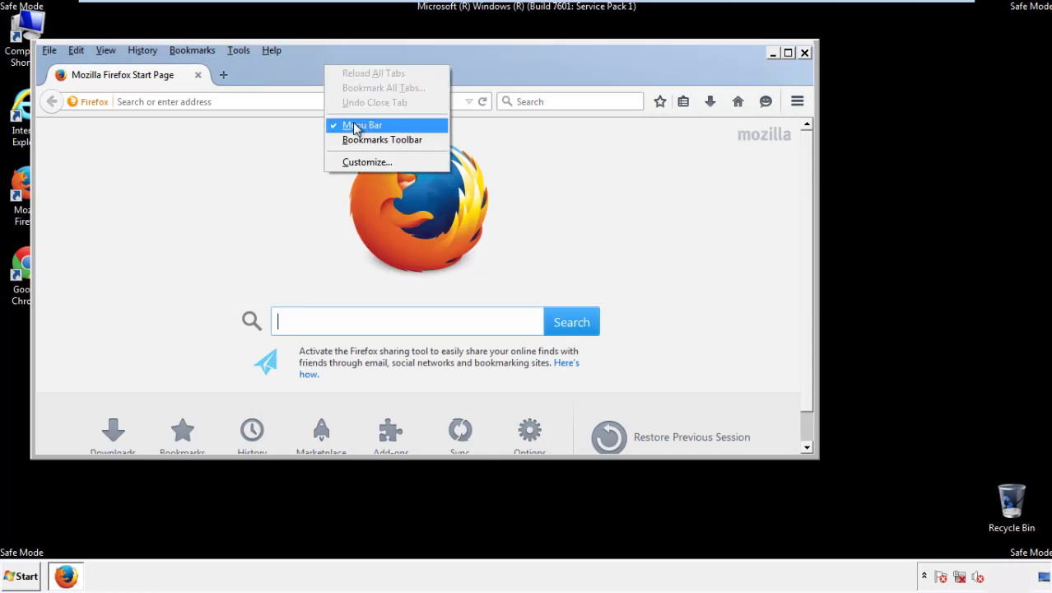
{"action": "left_click", "coordinate": [354, 125]}
{"action": "right_click", "coordinate": [332, 70]}
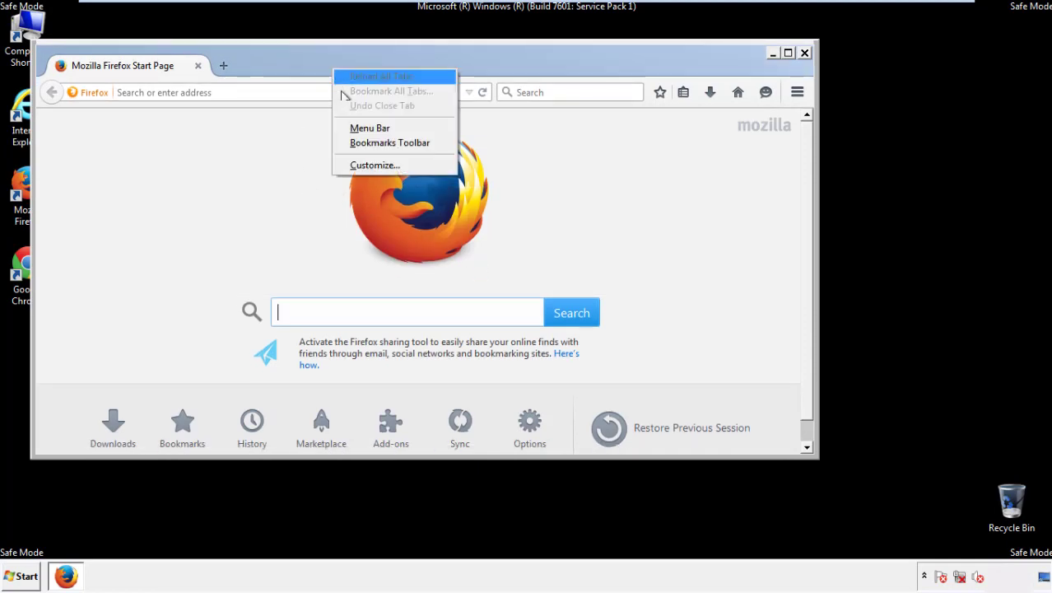
{"action": "left_click", "coordinate": [354, 130]}
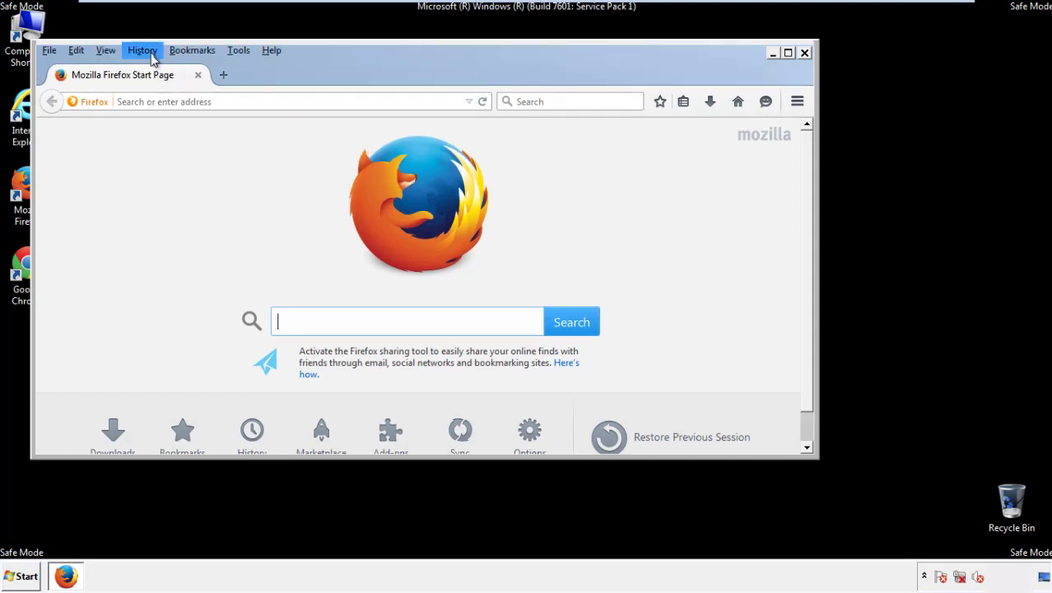
Step: Clear Firefox's recent history for the Everything range, including Site Preferences
{"action": "left_click", "coordinate": [148, 52]}
{"action": "left_click", "coordinate": [160, 83]}
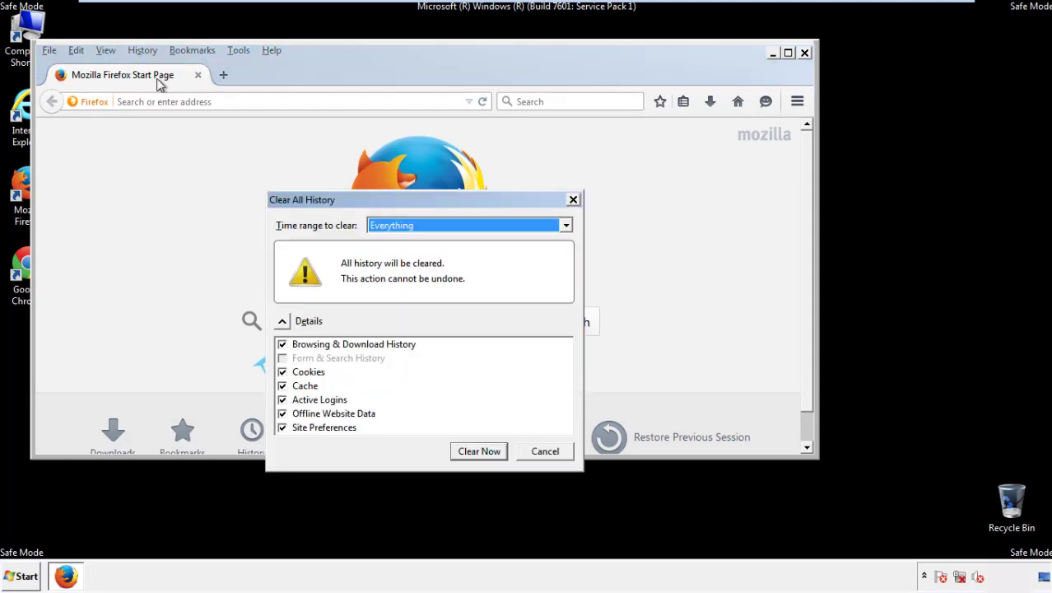
{"action": "left_click", "coordinate": [390, 229]}
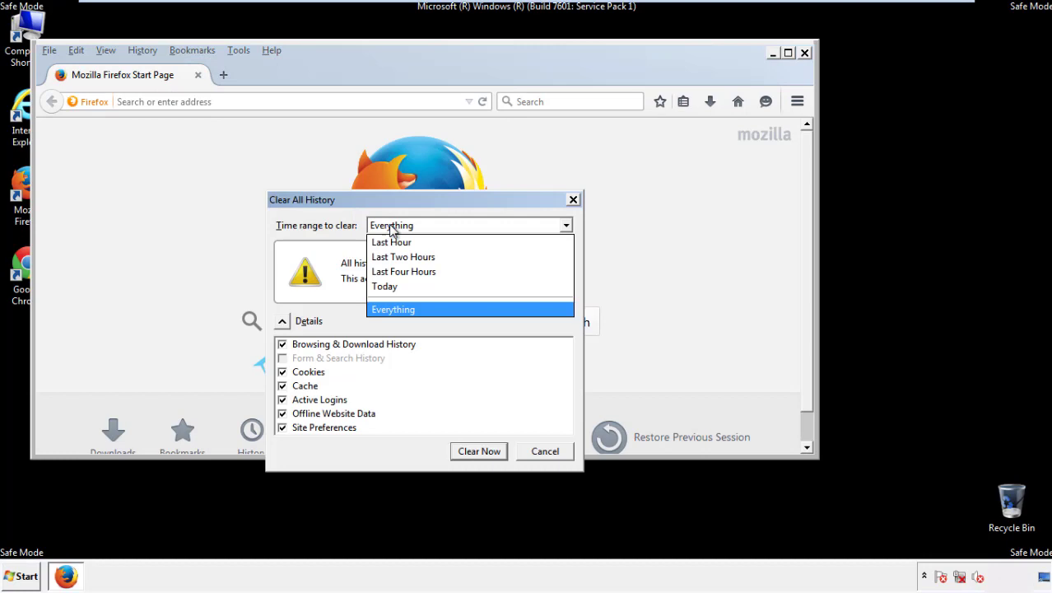
{"action": "left_click", "coordinate": [394, 309]}
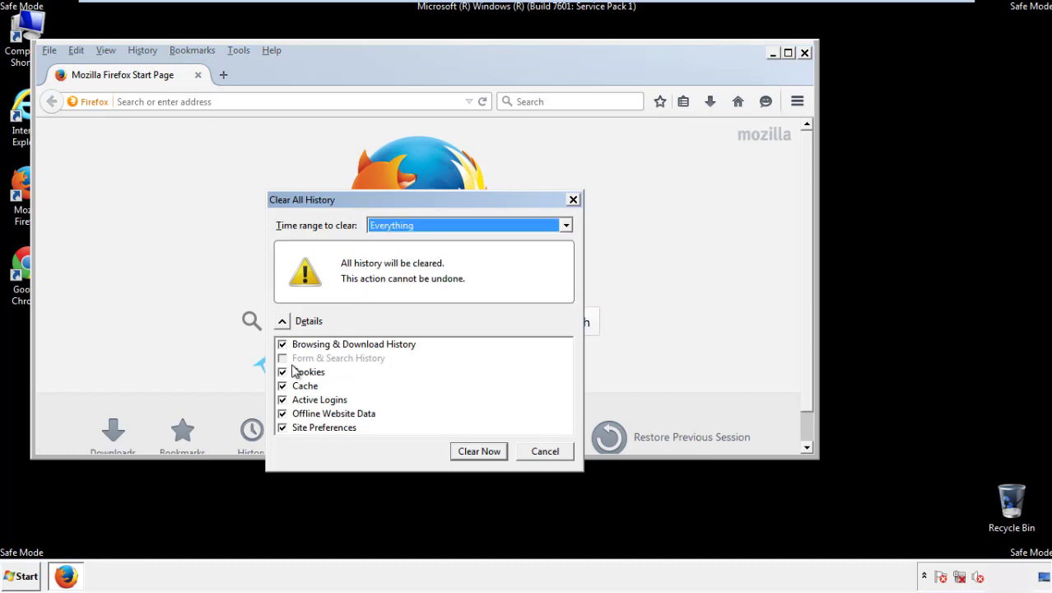
{"action": "left_click", "coordinate": [283, 414]}
{"action": "left_click", "coordinate": [282, 428]}
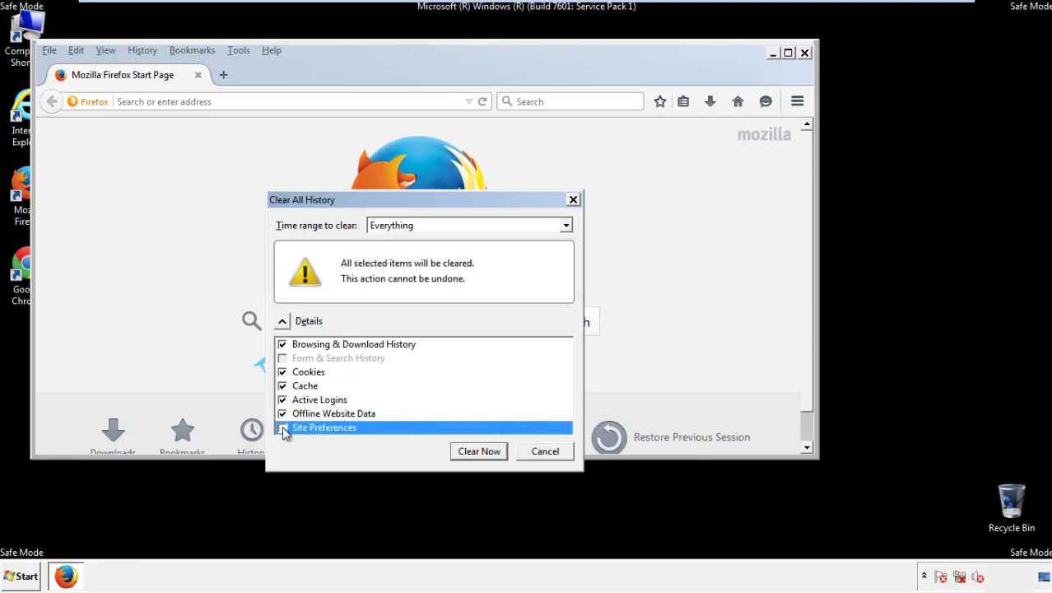
{"action": "left_click", "coordinate": [477, 453]}
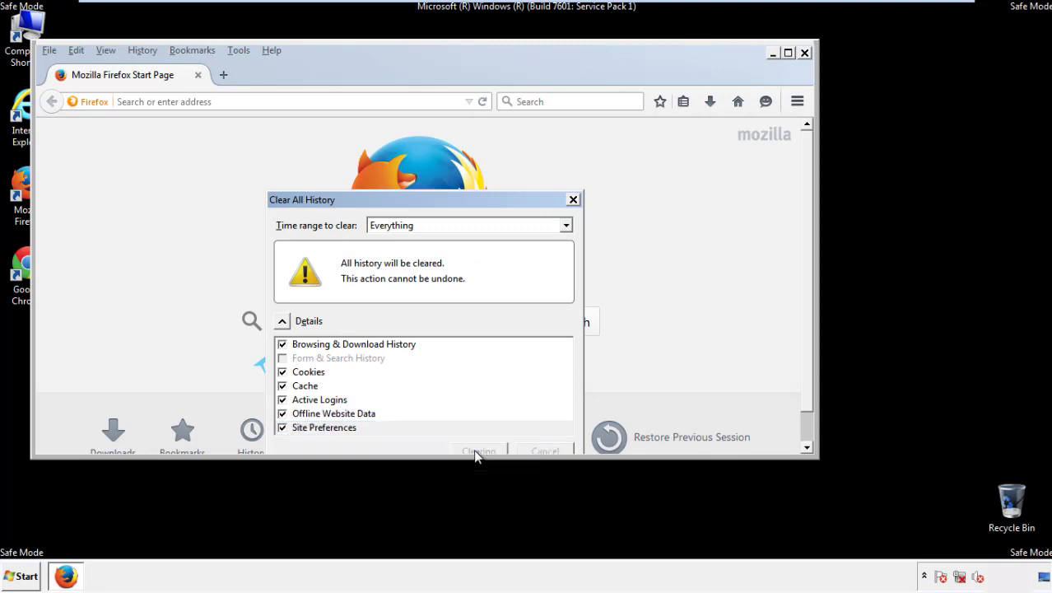
Step: Refresh Firefox from Troubleshooting Information, finish the import, and decline the default-browser prompt
{"action": "left_click", "coordinate": [271, 50]}
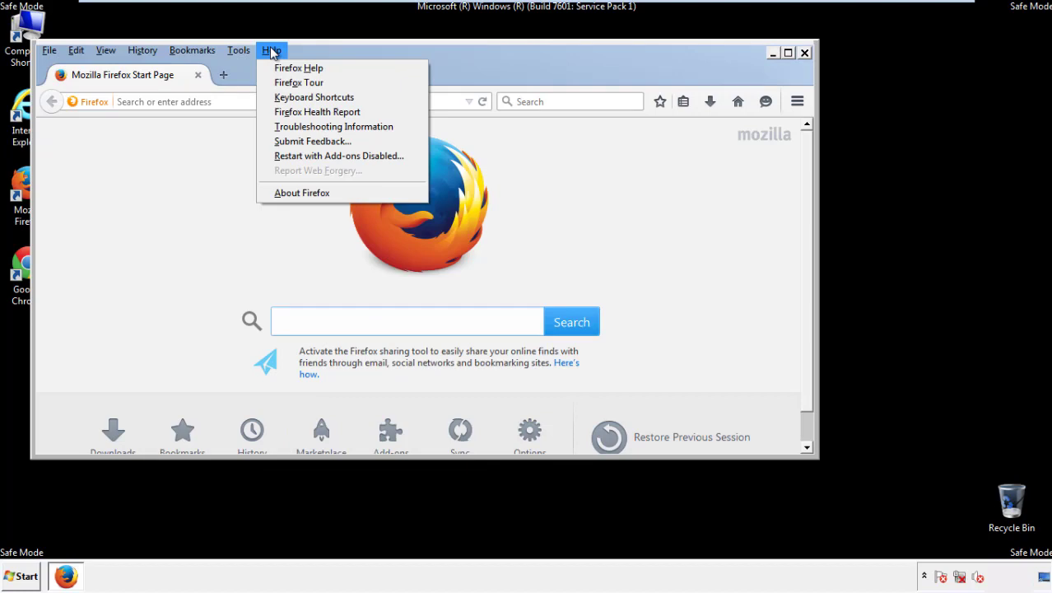
{"action": "left_click", "coordinate": [303, 126]}
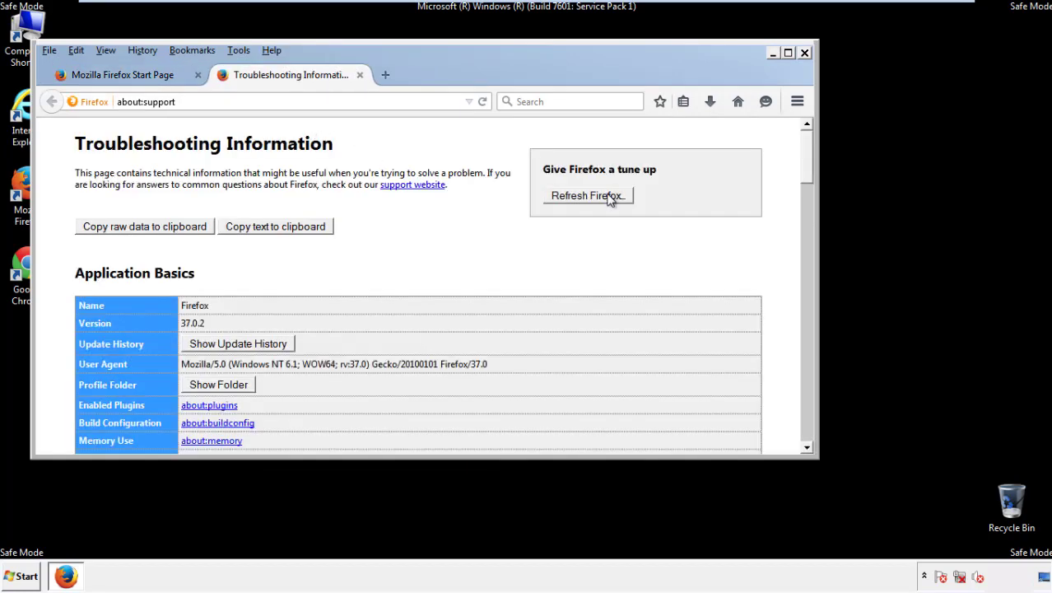
{"action": "left_click", "coordinate": [610, 198]}
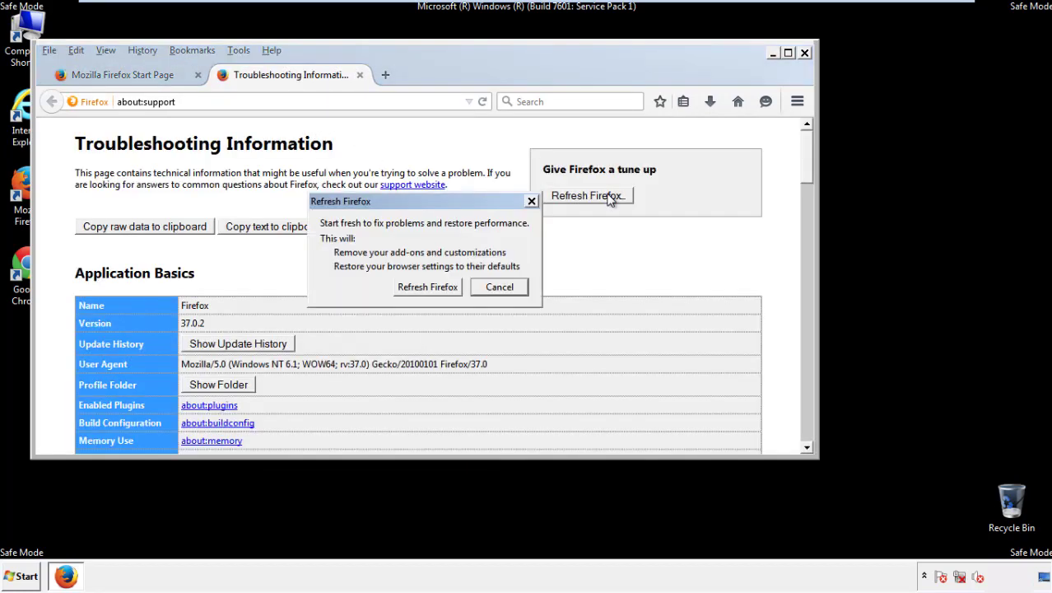
{"action": "left_click", "coordinate": [428, 287]}
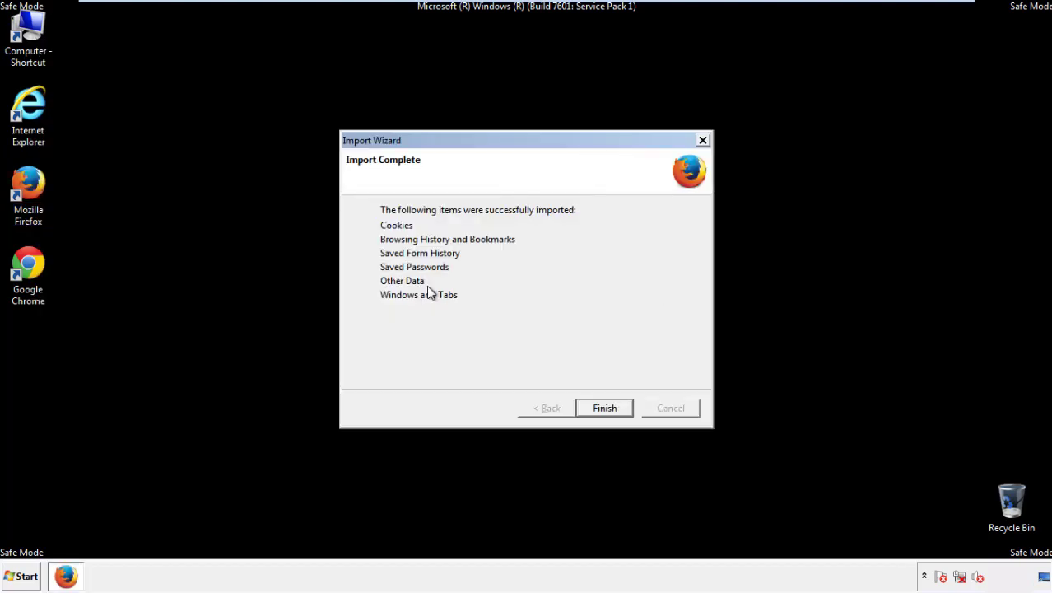
{"action": "left_click", "coordinate": [605, 409]}
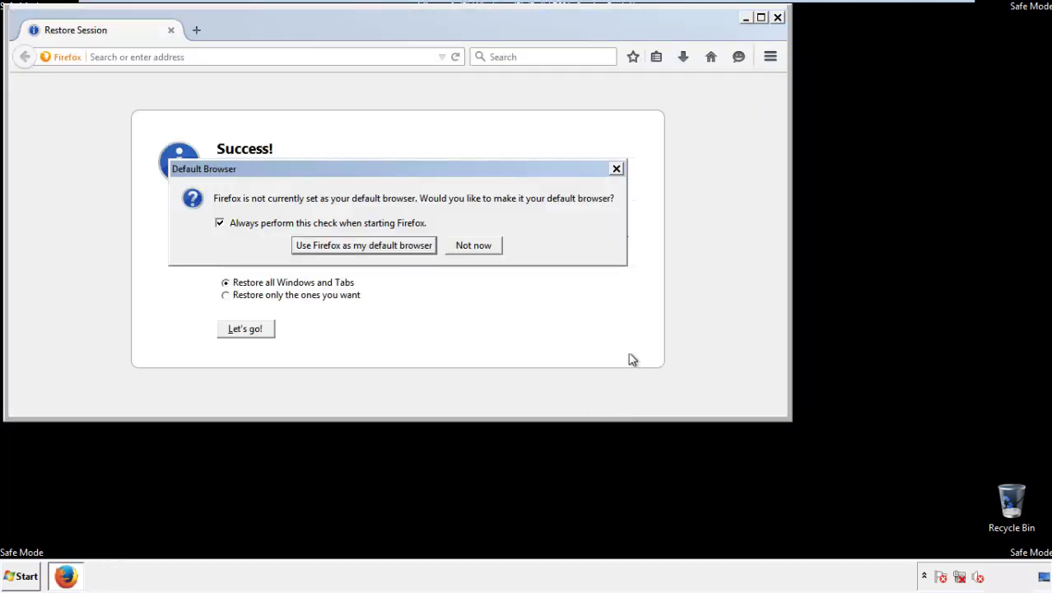
{"action": "left_click", "coordinate": [475, 245]}
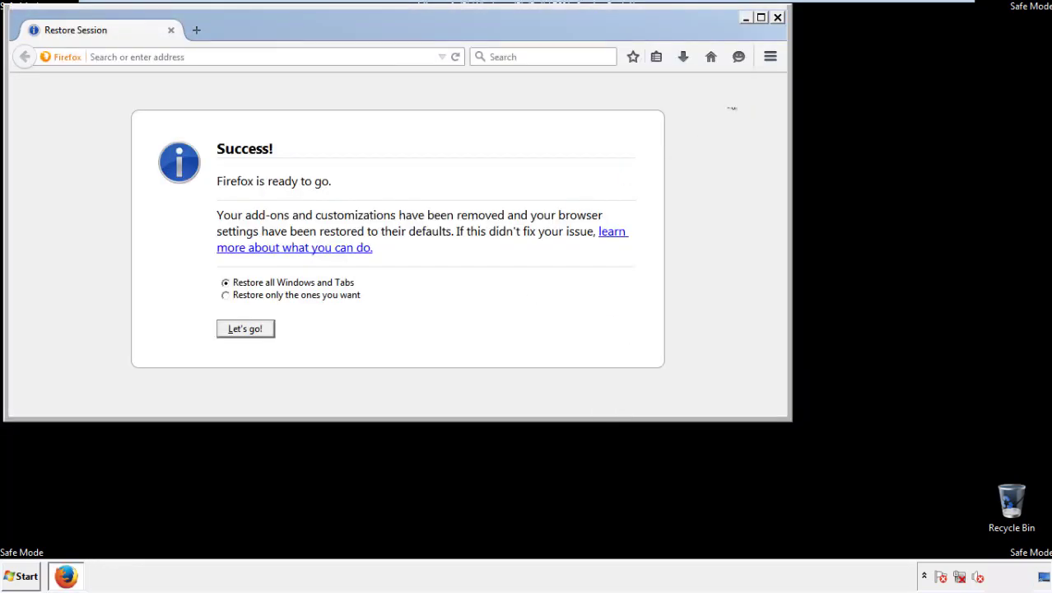
{"action": "left_click", "coordinate": [777, 18]}
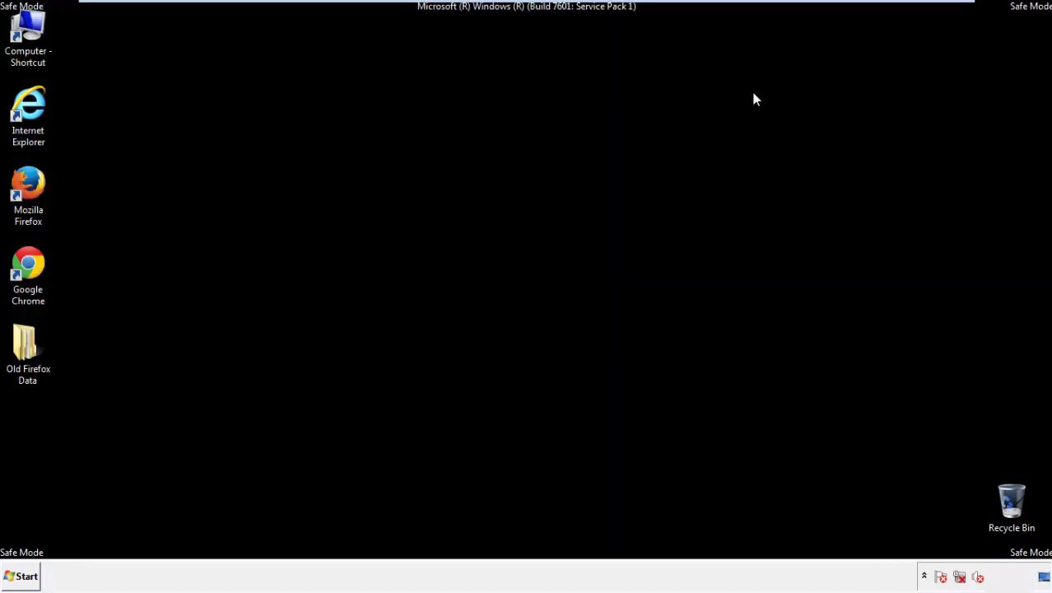
Step: Launch Chrome, choose "Don't ask again" on the default-browser infobar, and open Settings
{"action": "left_click", "coordinate": [25, 261]}
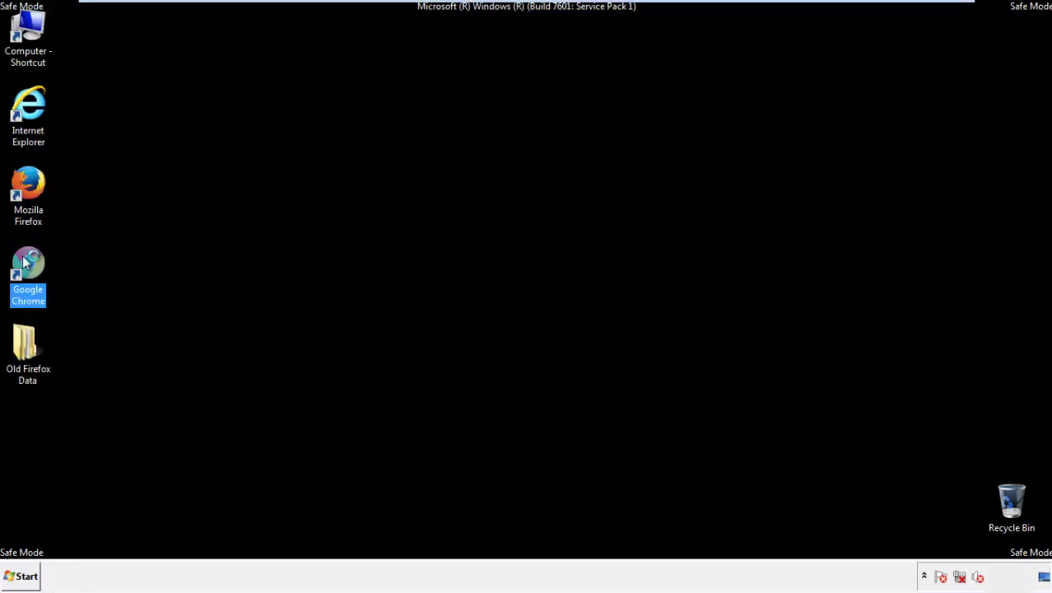
{"action": "double_click", "coordinate": [25, 262]}
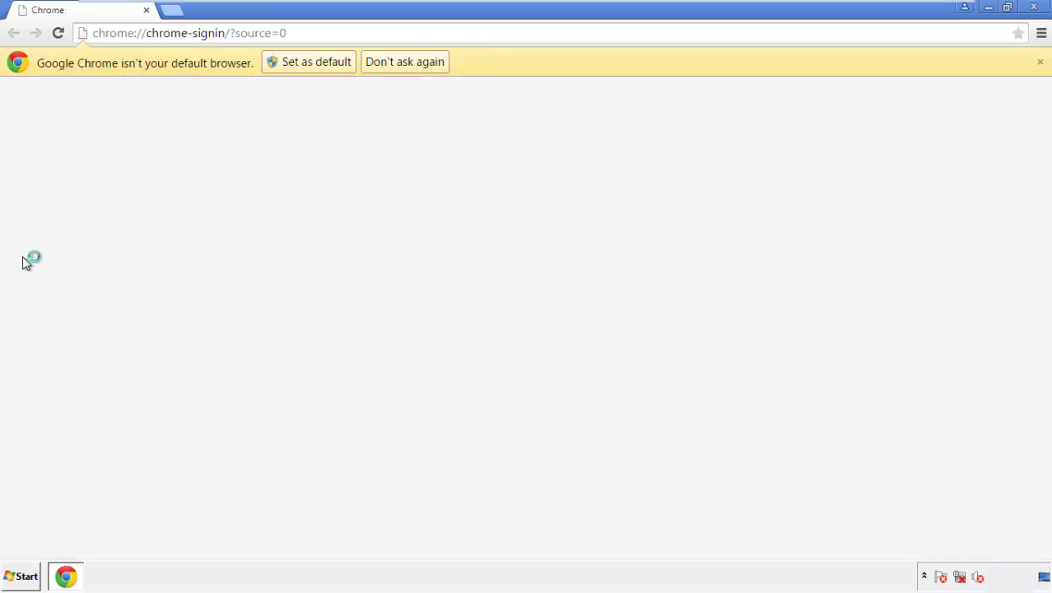
{"action": "left_click", "coordinate": [424, 67]}
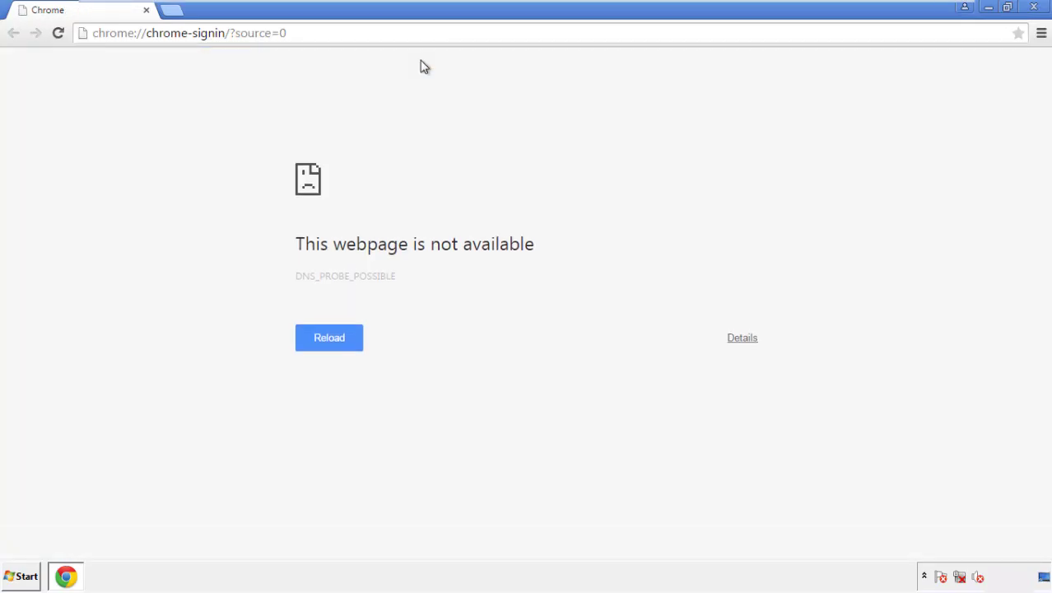
{"action": "left_click", "coordinate": [1041, 37]}
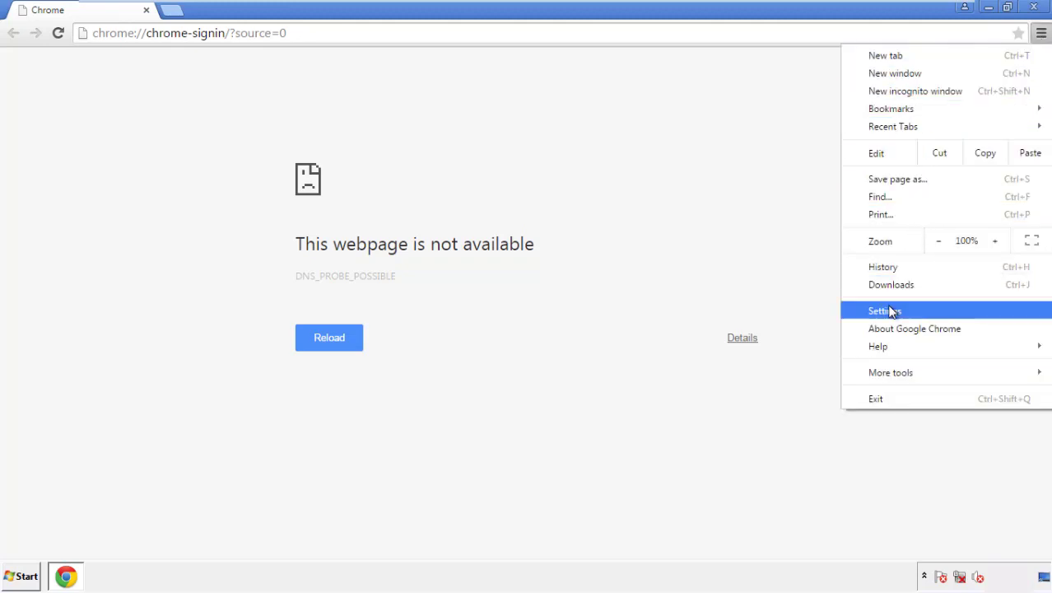
{"action": "left_click", "coordinate": [890, 311]}
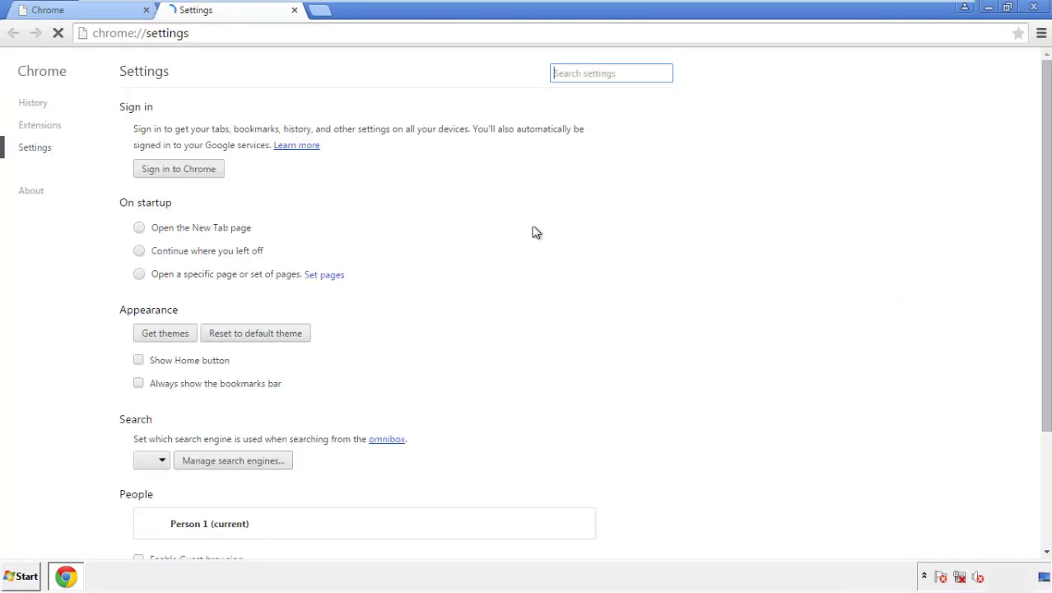
Step: Clear Chrome browsing data from the beginning of time, adding autofill form data
{"action": "left_click", "coordinate": [38, 105]}
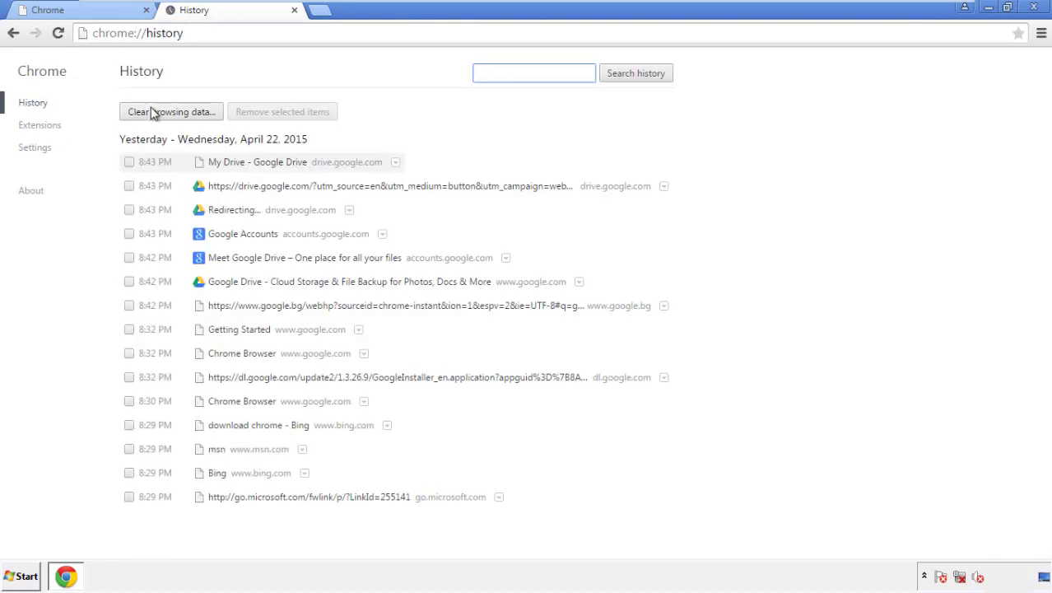
{"action": "left_click", "coordinate": [159, 114]}
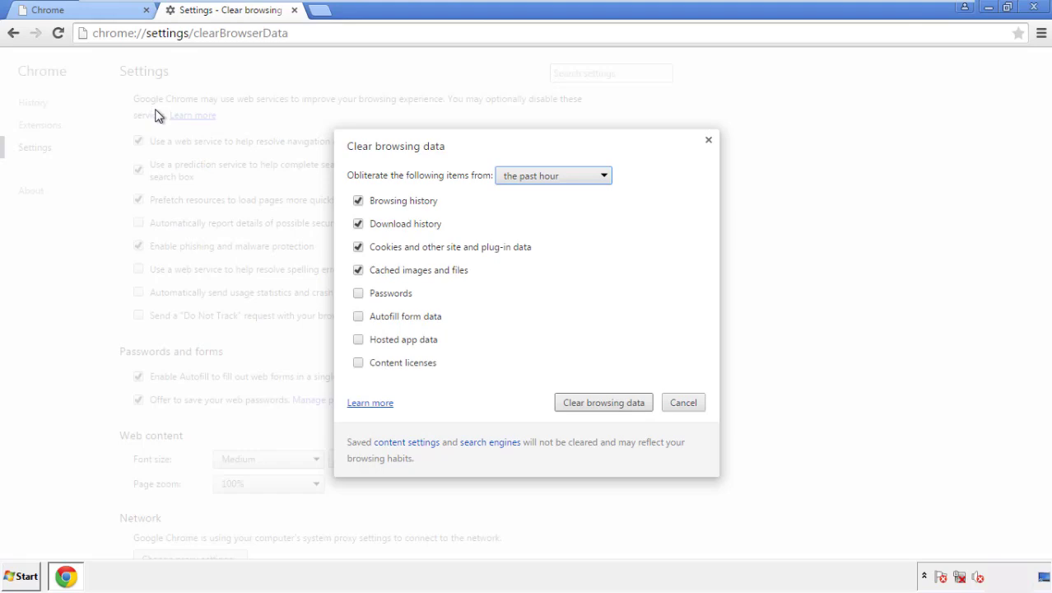
{"action": "left_click", "coordinate": [529, 178]}
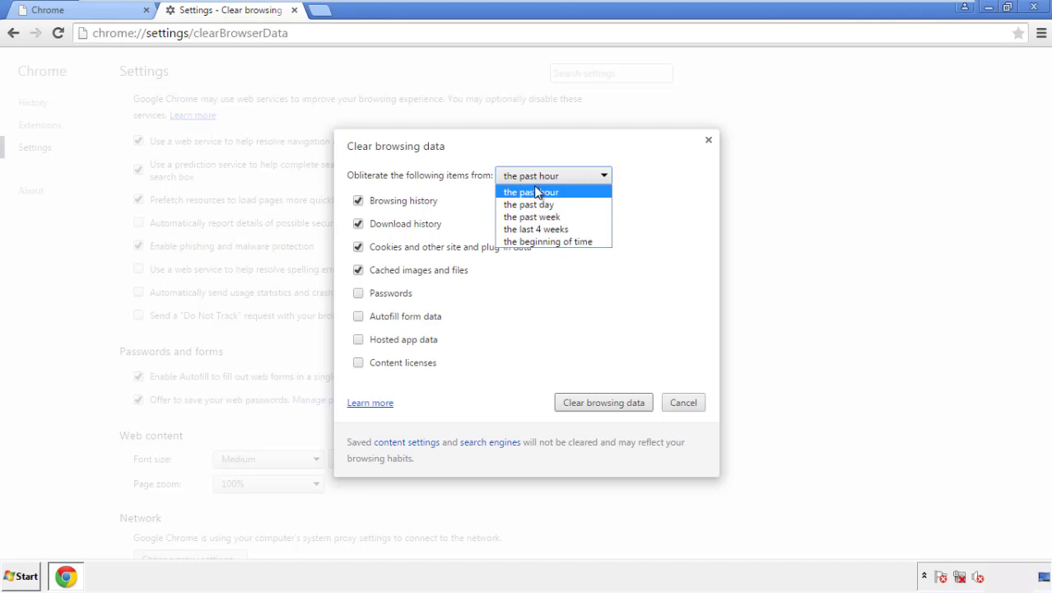
{"action": "left_click", "coordinate": [527, 242]}
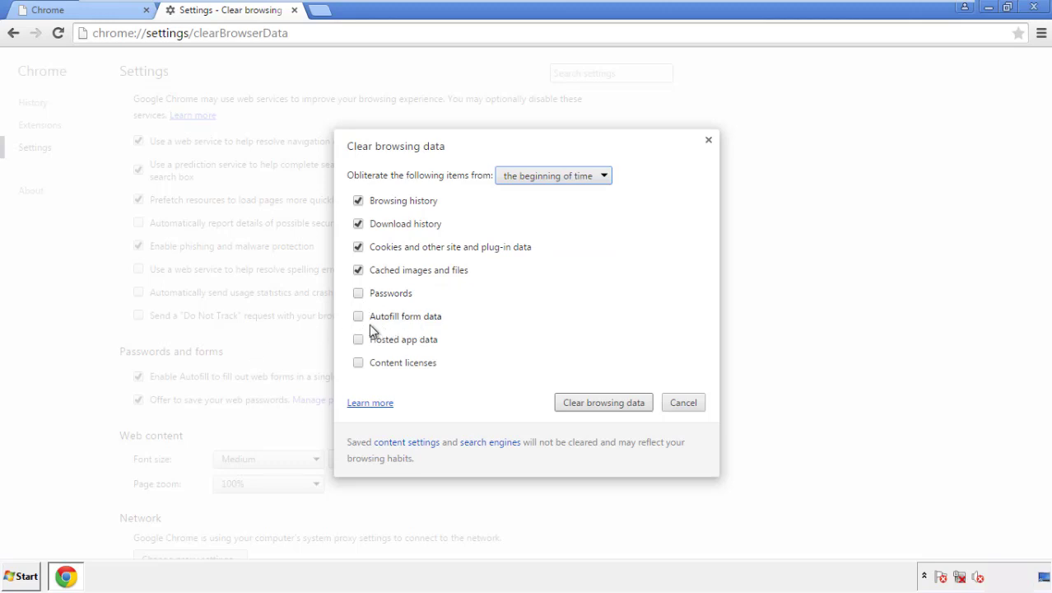
{"action": "left_click", "coordinate": [360, 316]}
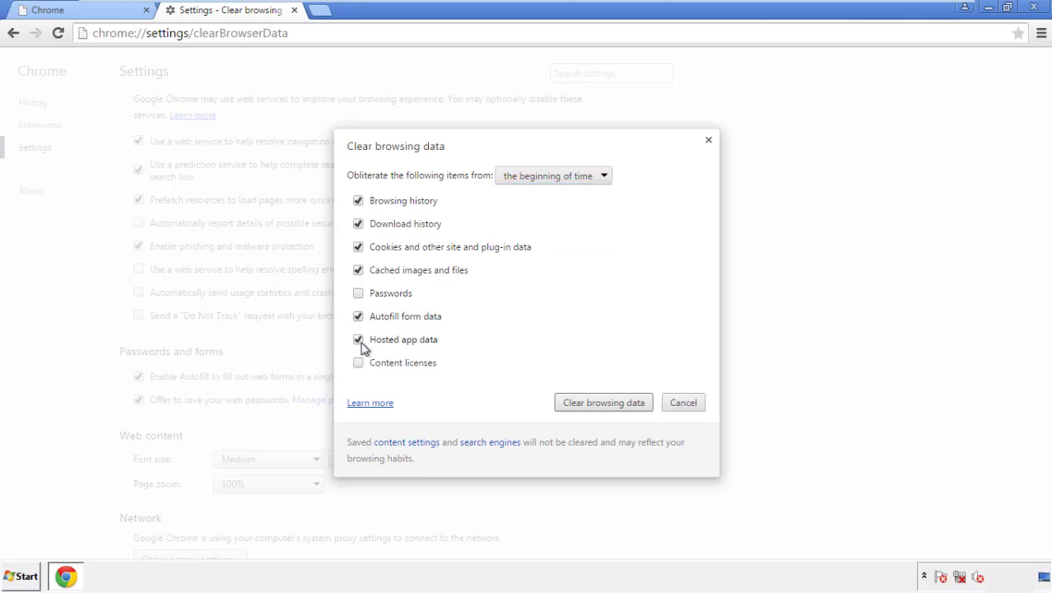
{"action": "left_click", "coordinate": [587, 403]}
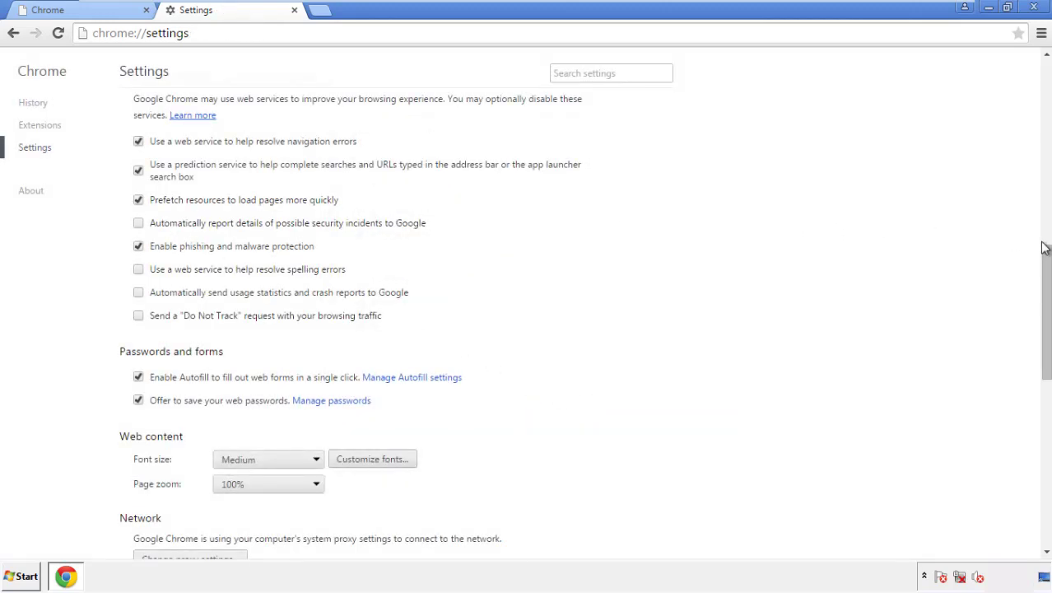
Step: Reset Chrome's settings to their original defaults and close the browser
{"action": "left_click_drag", "start_coordinate": [1044, 248], "coordinate": [1046, 434]}
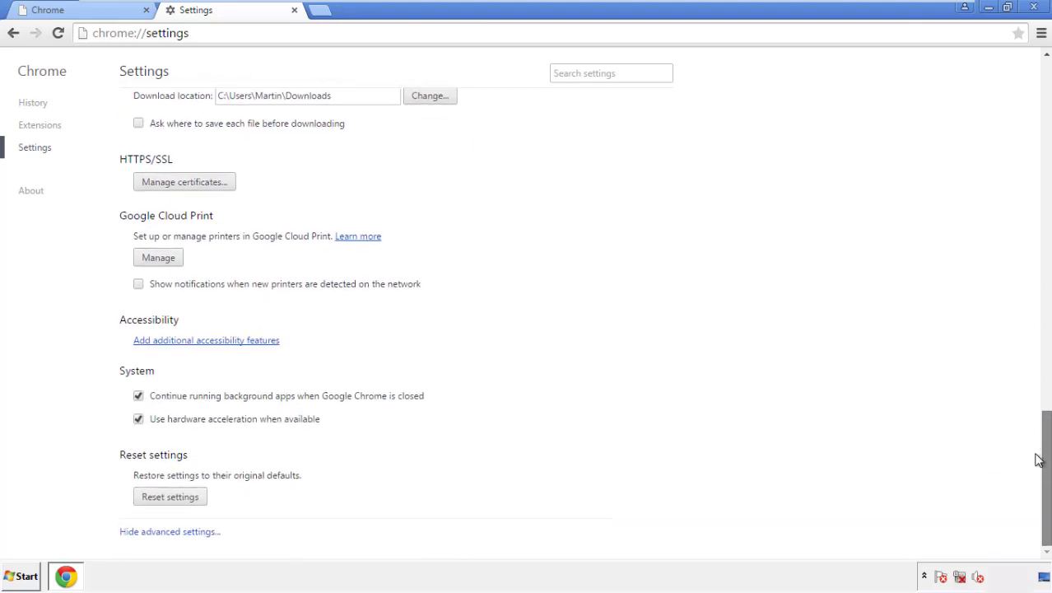
{"action": "left_click", "coordinate": [196, 498]}
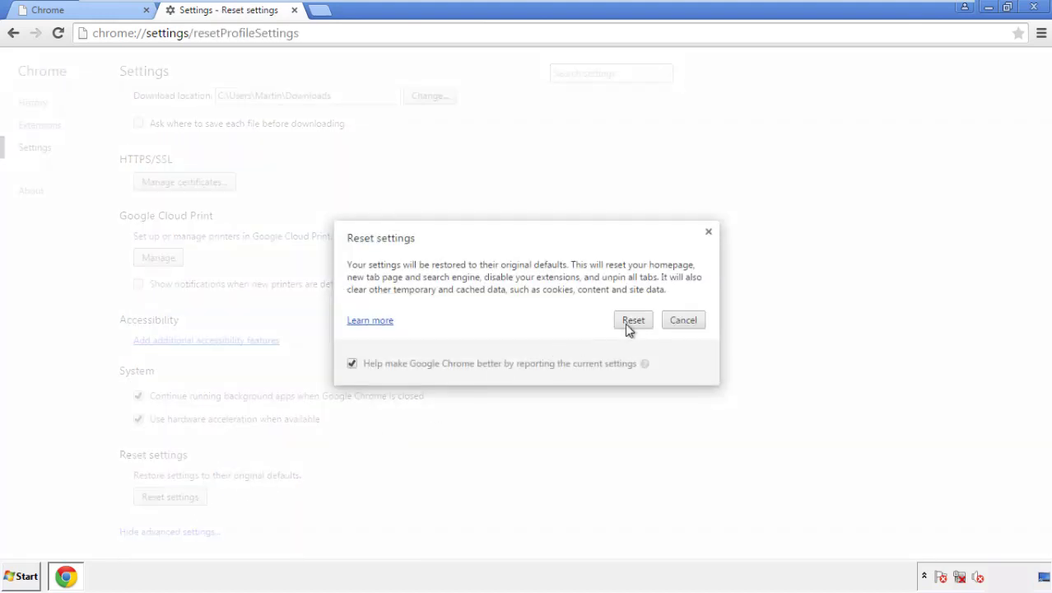
{"action": "left_click", "coordinate": [634, 321]}
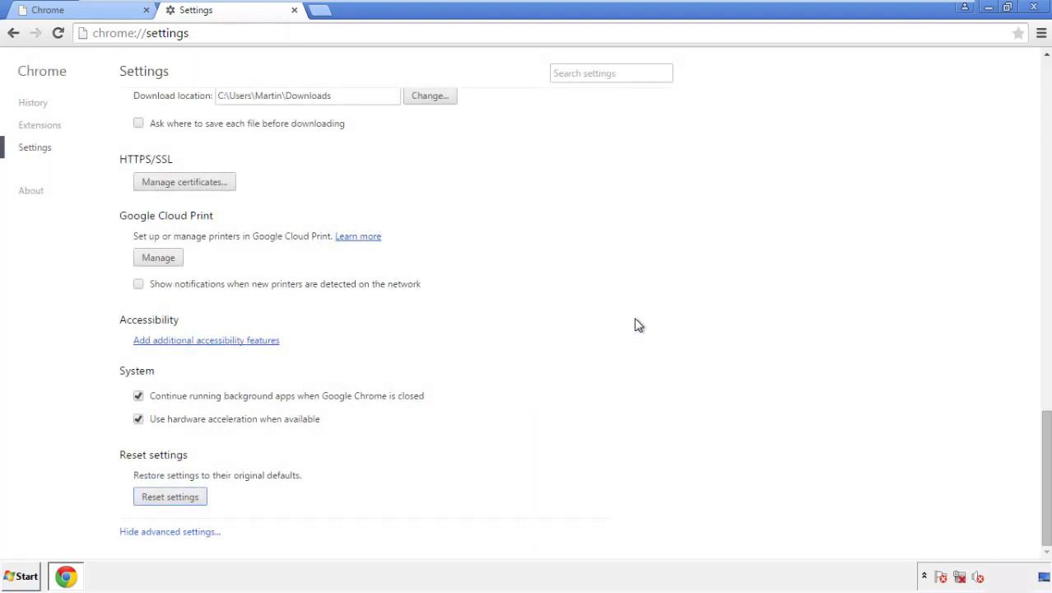
{"action": "left_click", "coordinate": [1034, 7]}
{"action": "left_click", "coordinate": [567, 266]}
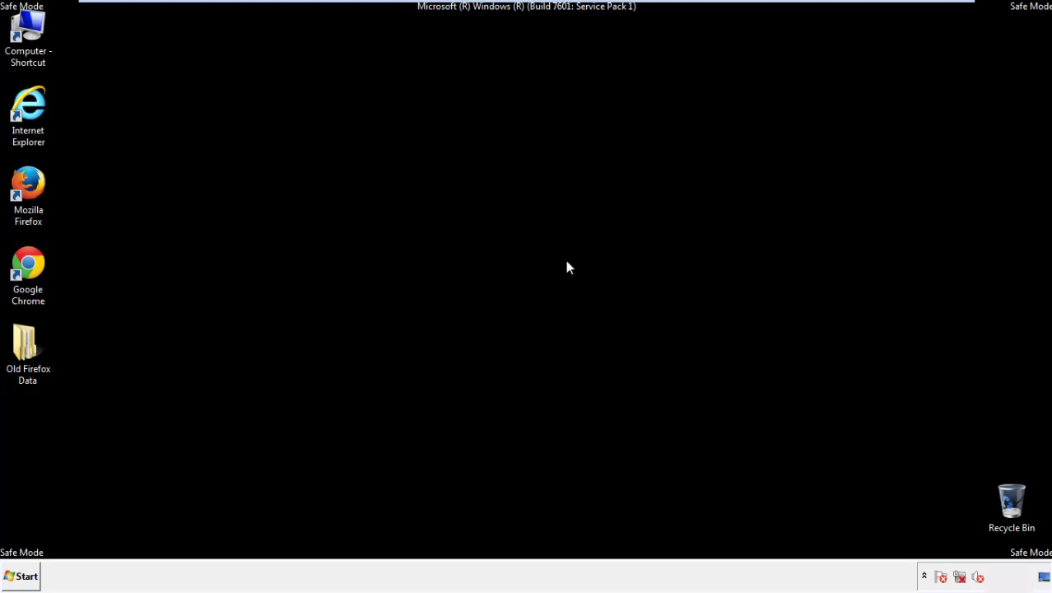
Step: Remove the Search Mine extension in Firefox's Add-ons Manager and close Firefox
{"action": "double_click", "coordinate": [40, 206]}
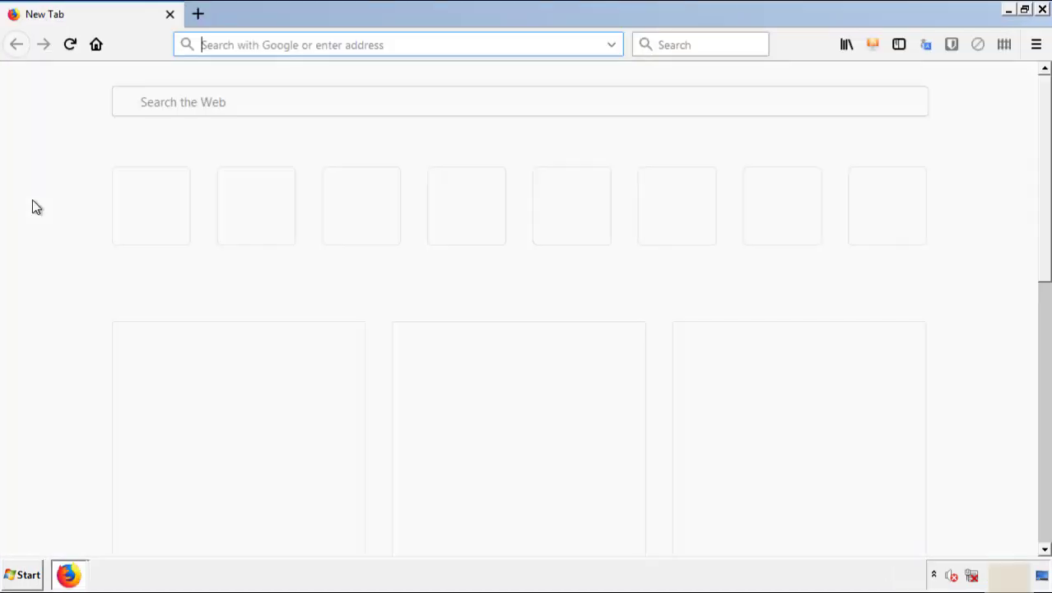
{"action": "left_click", "coordinate": [1035, 45]}
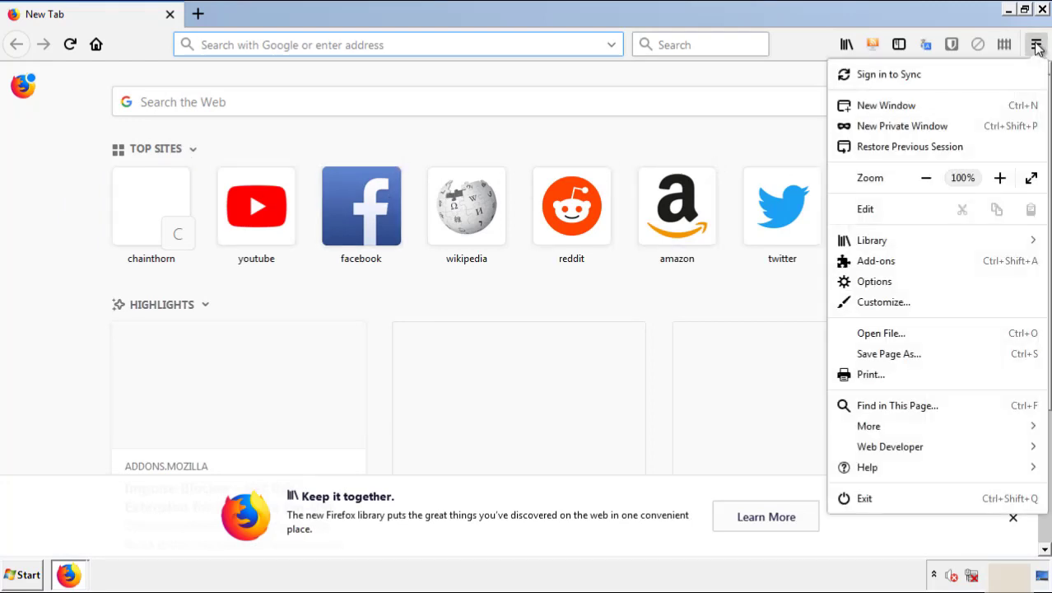
{"action": "left_click", "coordinate": [972, 263]}
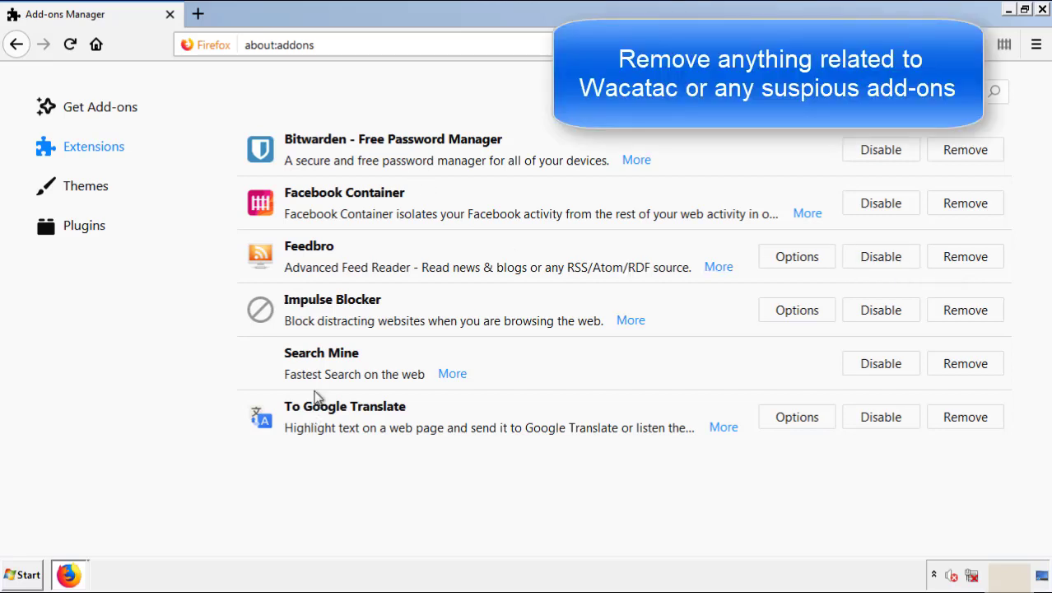
{"action": "left_click", "coordinate": [960, 367]}
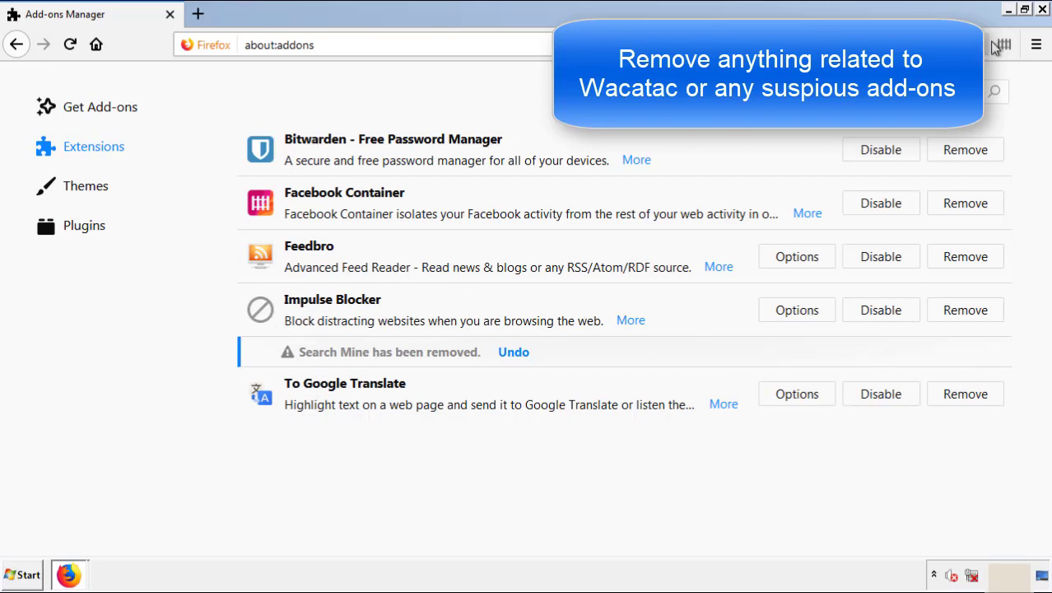
{"action": "left_click", "coordinate": [1043, 10]}
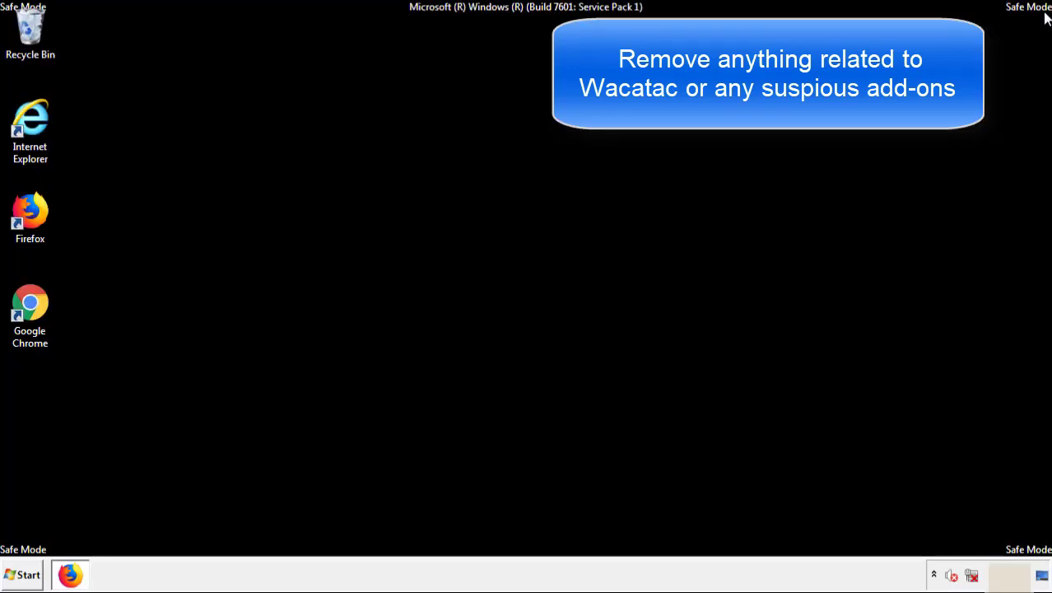
Step: Remove the Search Mine extension from Chrome's Extensions page and close Chrome
{"action": "double_click", "coordinate": [30, 306]}
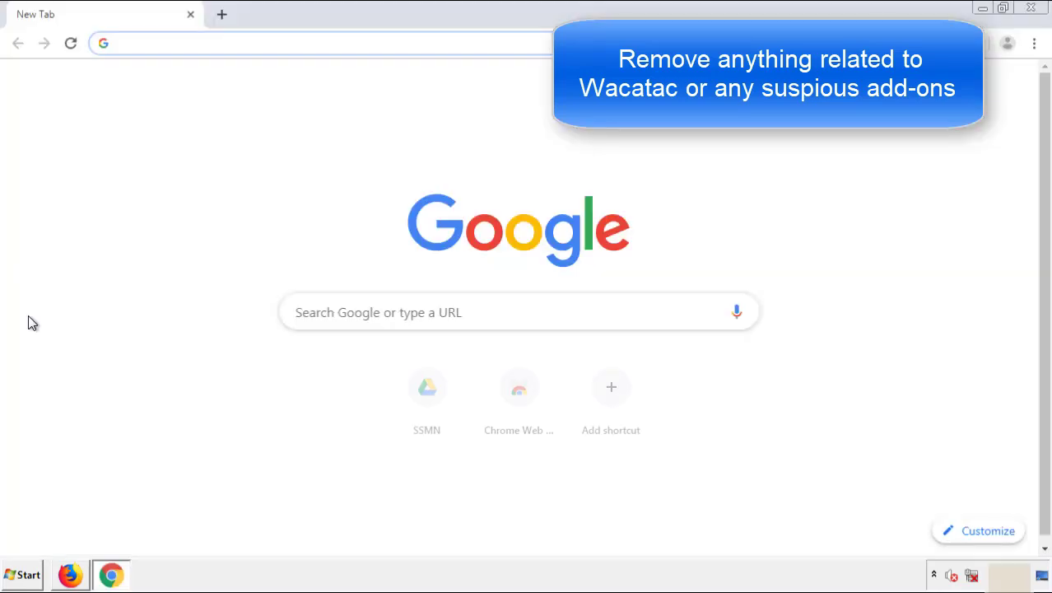
{"action": "left_click", "coordinate": [1033, 43]}
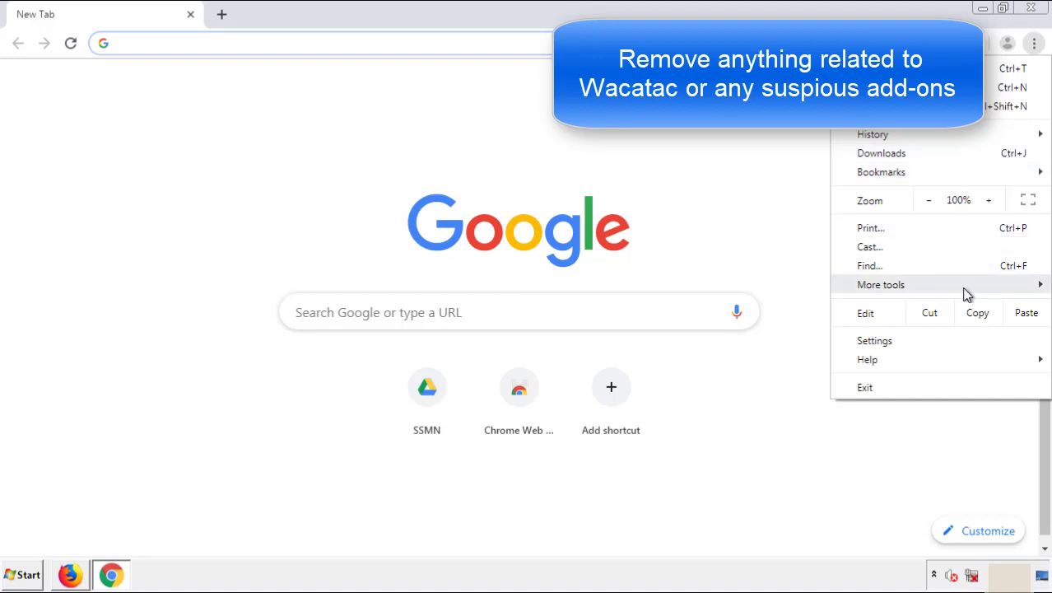
{"action": "mouse_move", "coordinate": [881, 284]}
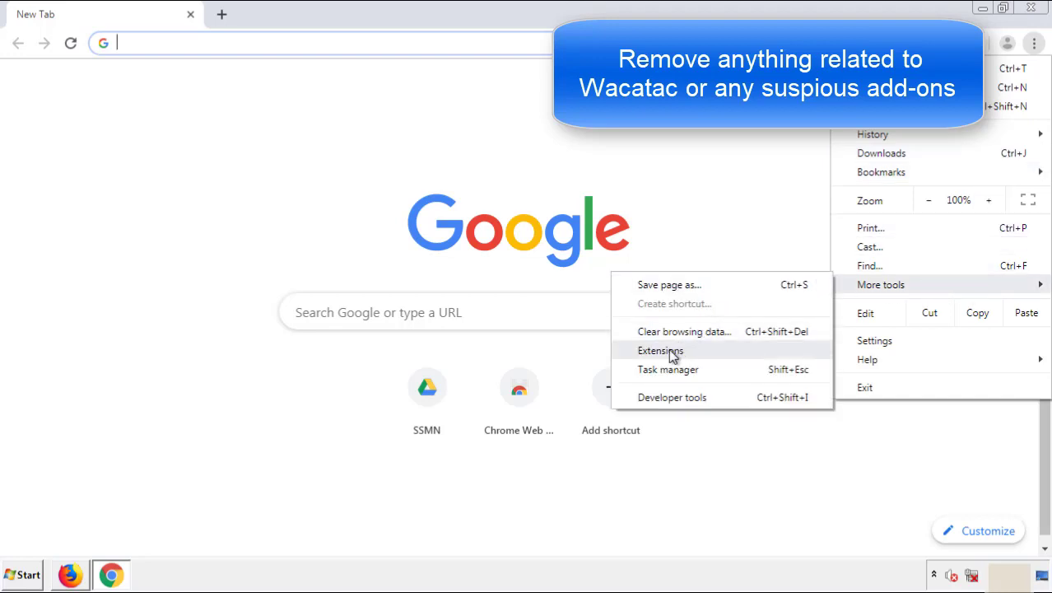
{"action": "left_click", "coordinate": [671, 350]}
{"action": "scroll", "coordinate": [298, 268], "scroll_direction": "down", "scroll_amount": 7}
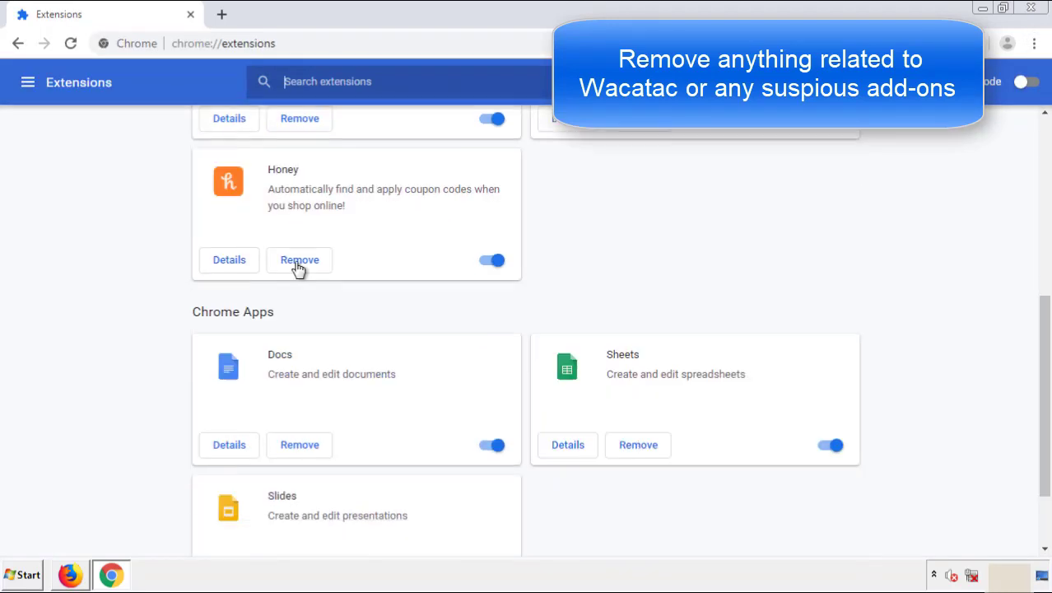
{"action": "scroll", "coordinate": [399, 301], "scroll_direction": "up", "scroll_amount": 7}
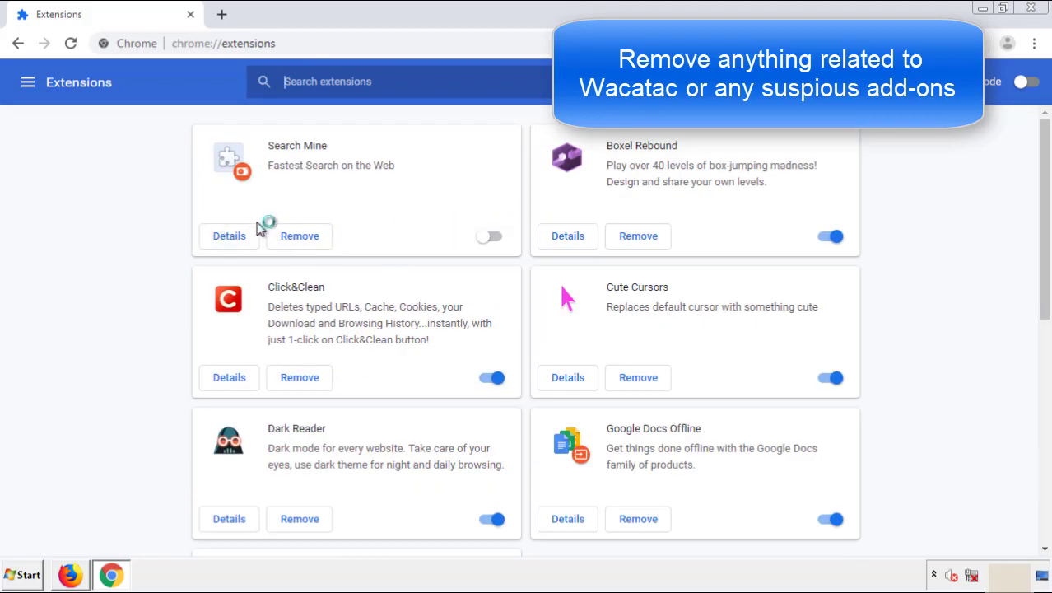
{"action": "left_click", "coordinate": [298, 237]}
{"action": "left_click", "coordinate": [586, 131]}
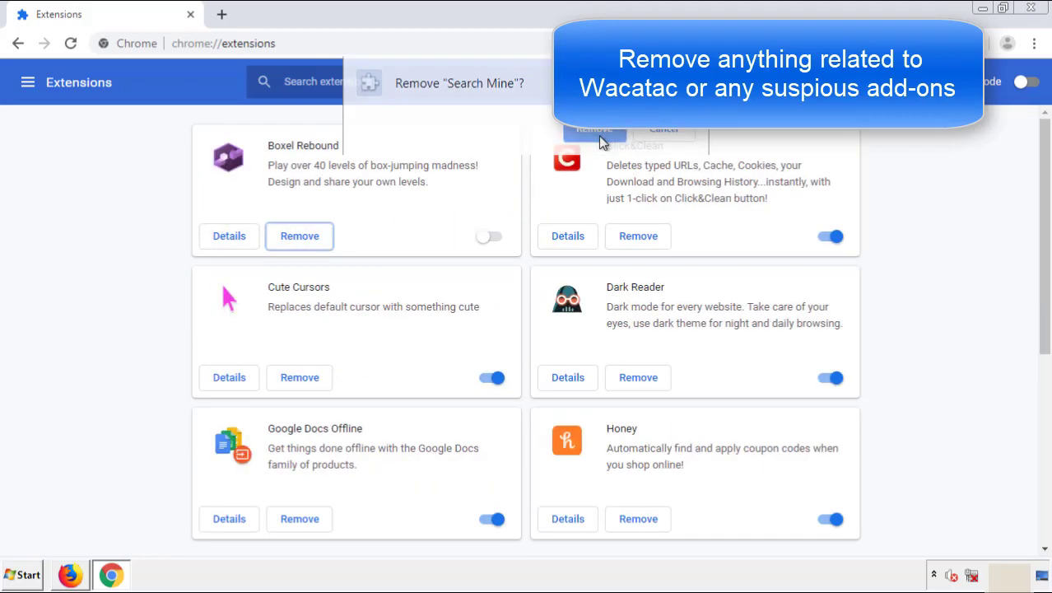
{"action": "left_click", "coordinate": [1038, 10]}
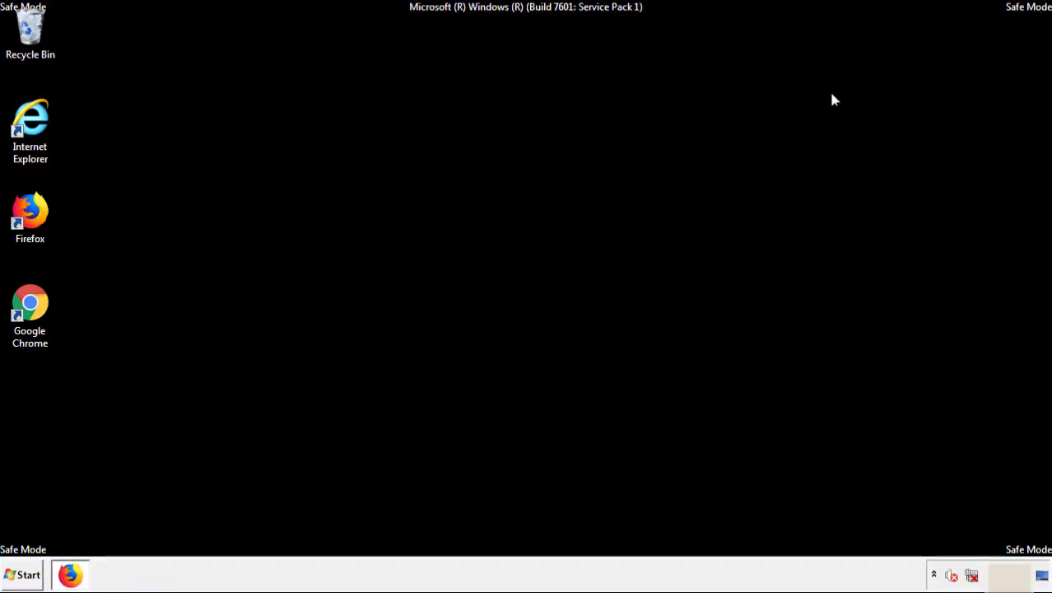
Step: Show the Restart option from the Start menu's Shut down arrow
{"action": "left_click", "coordinate": [31, 576]}
{"action": "left_click", "coordinate": [284, 539]}
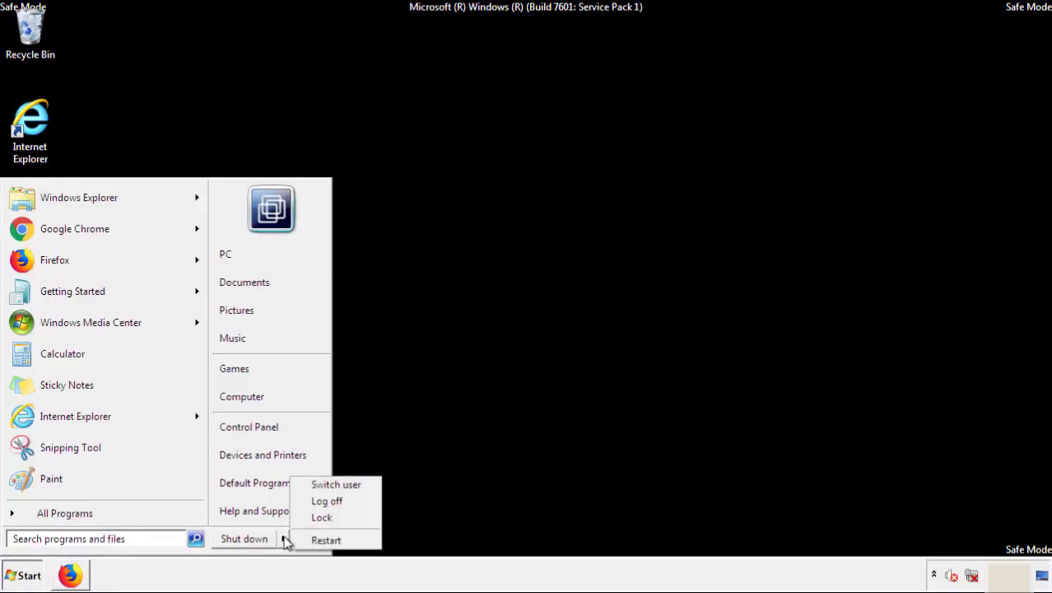